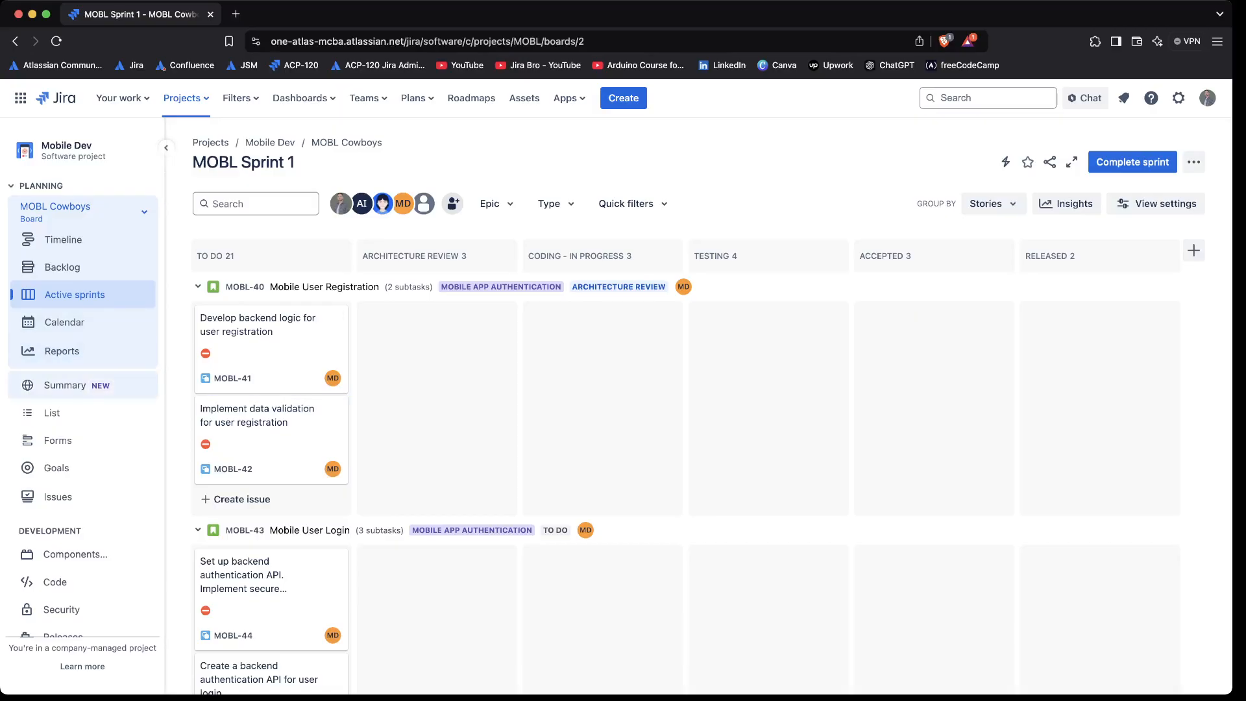
- Open the permissions page in the Mobile Dev project's settings
key(Tab)
key(Tab)
key(Tab)
click(65, 385)
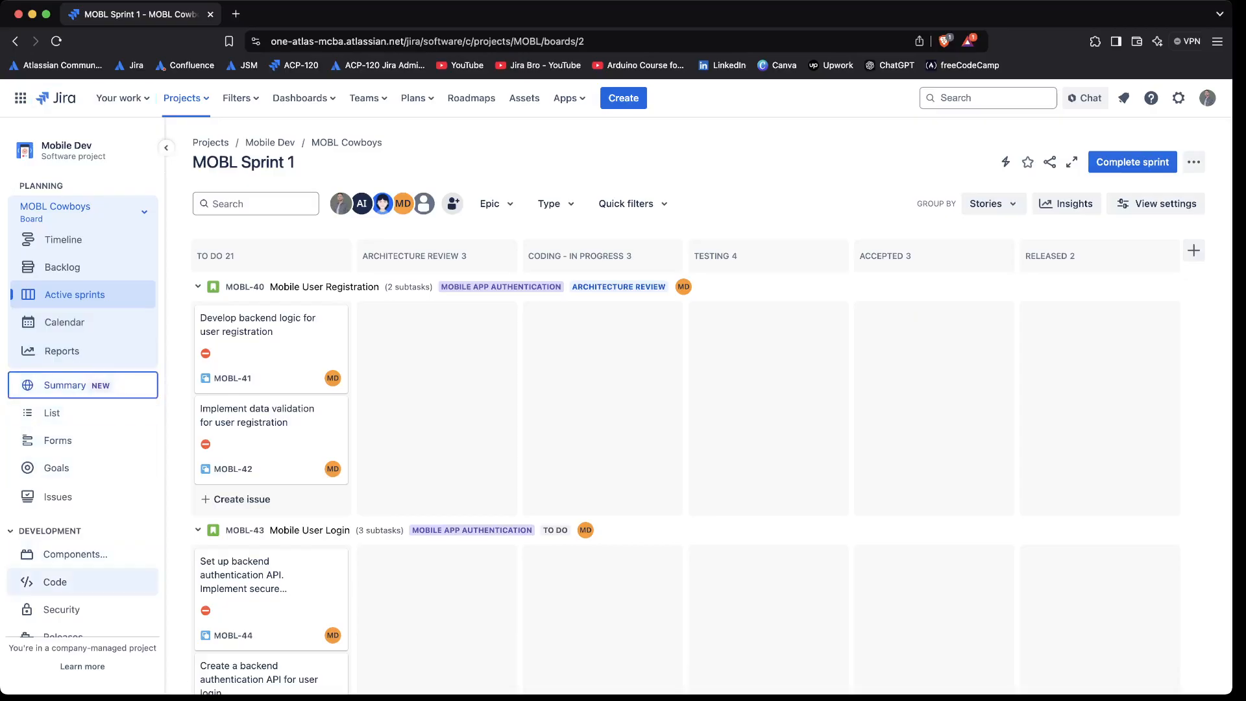
key(Tab)
key(Tab)
key(Tab)
key(Tab)
key(Tab)
key(Tab)
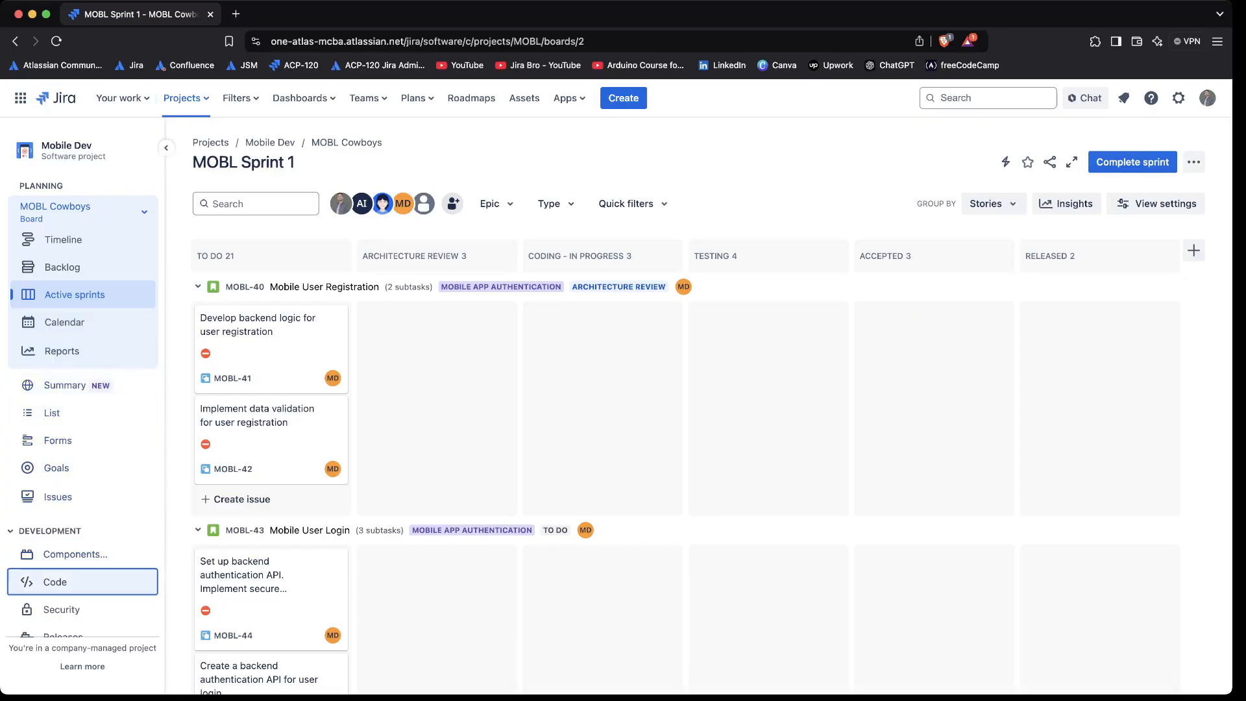
scroll(85, 403, down, 5)
key(Tab)
key(Tab)
key(Tab)
key(Tab)
key(Tab)
key(Tab)
key(Tab)
key(Tab)
key(Tab)
key(Tab)
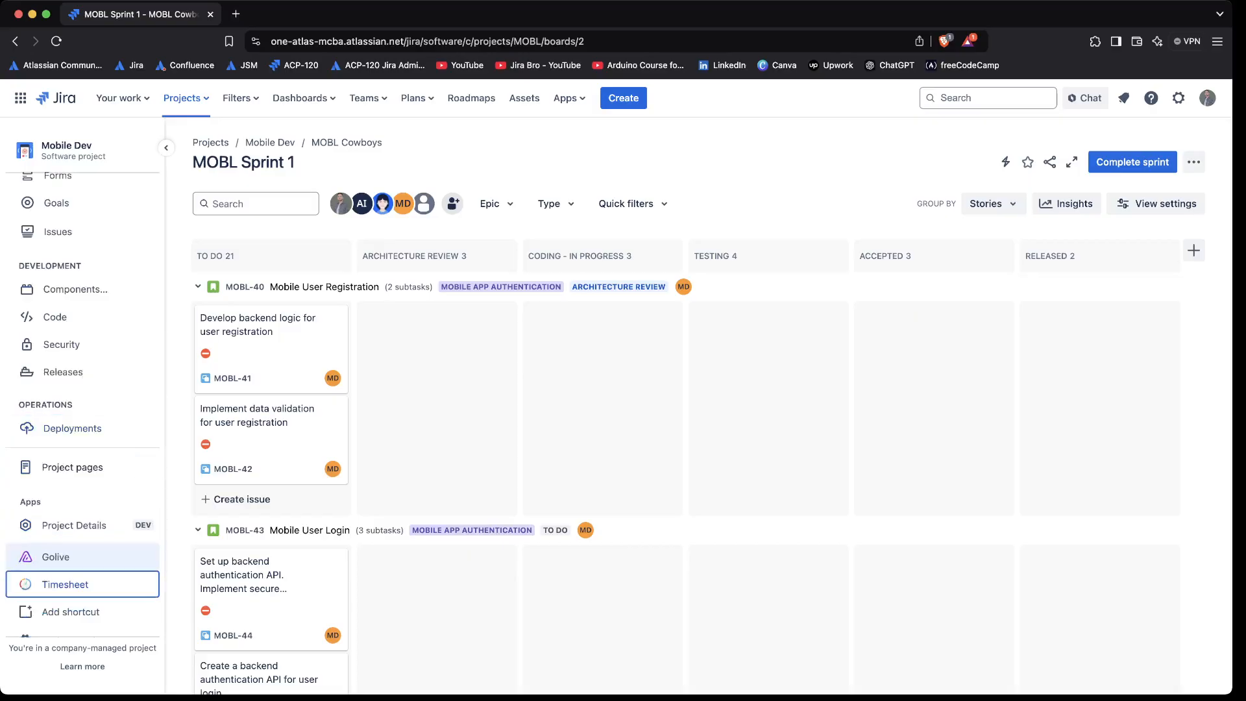
key(Tab)
key(Tab)
key(Tab)
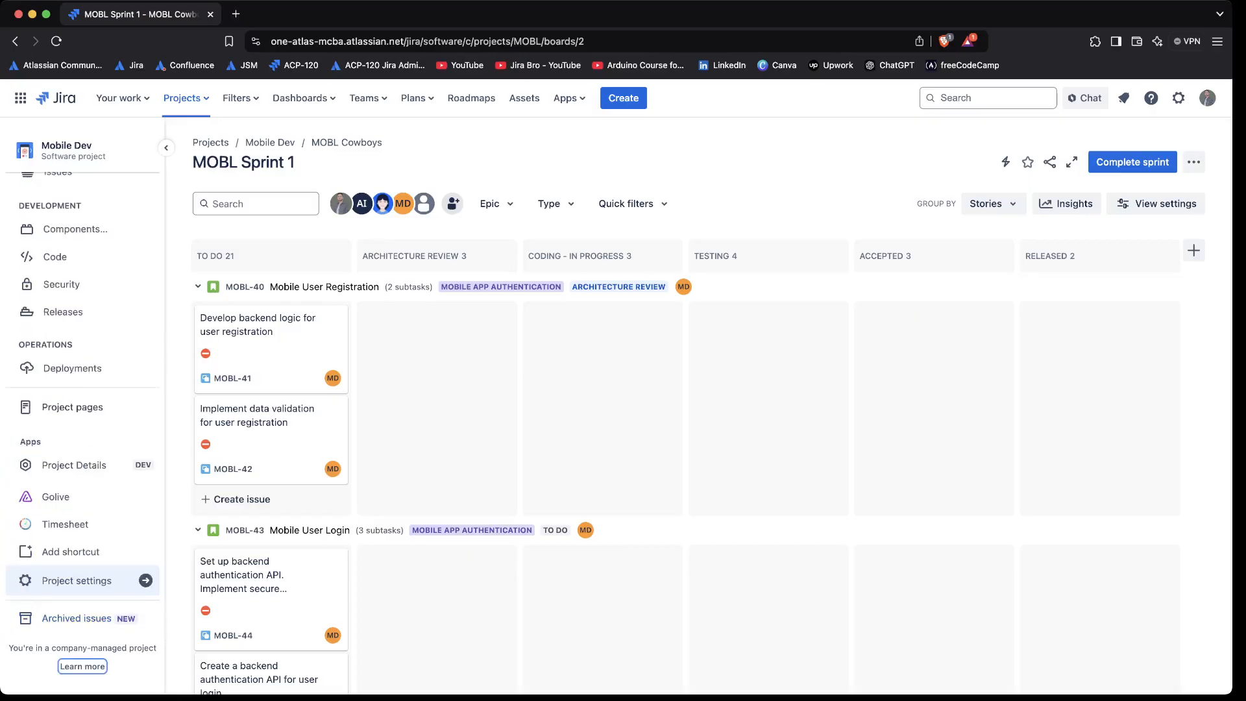
click(76, 580)
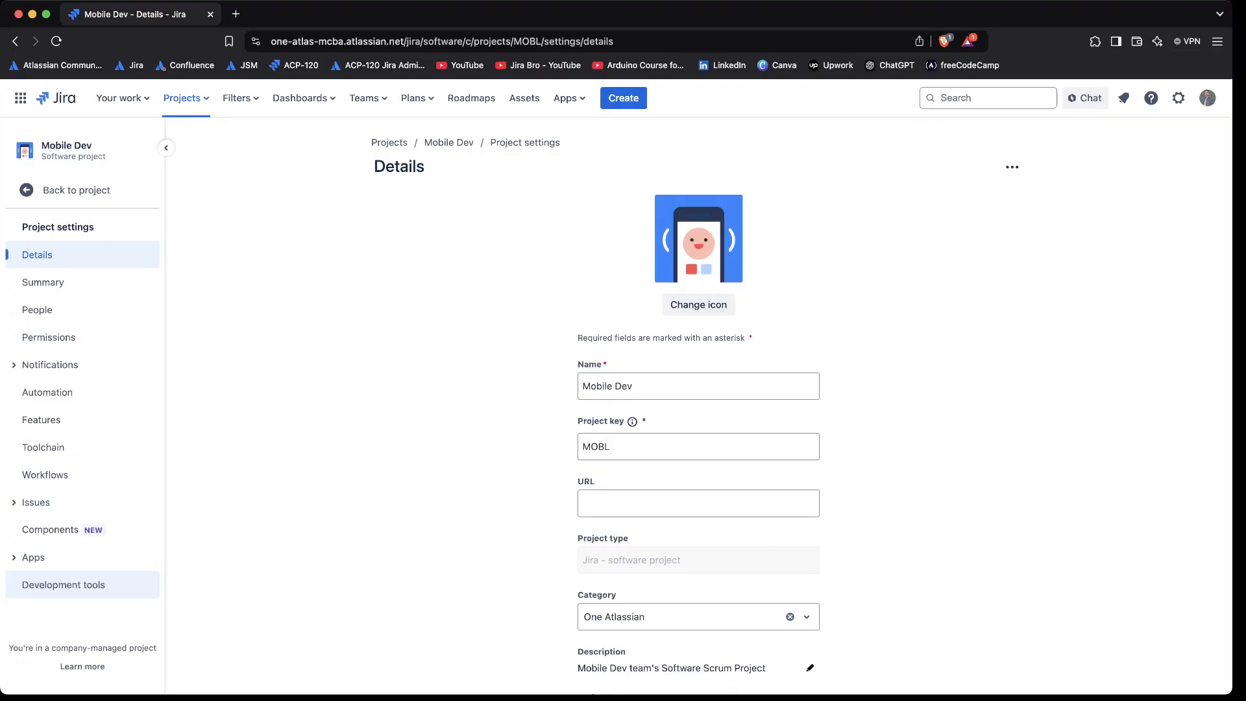
click(48, 336)
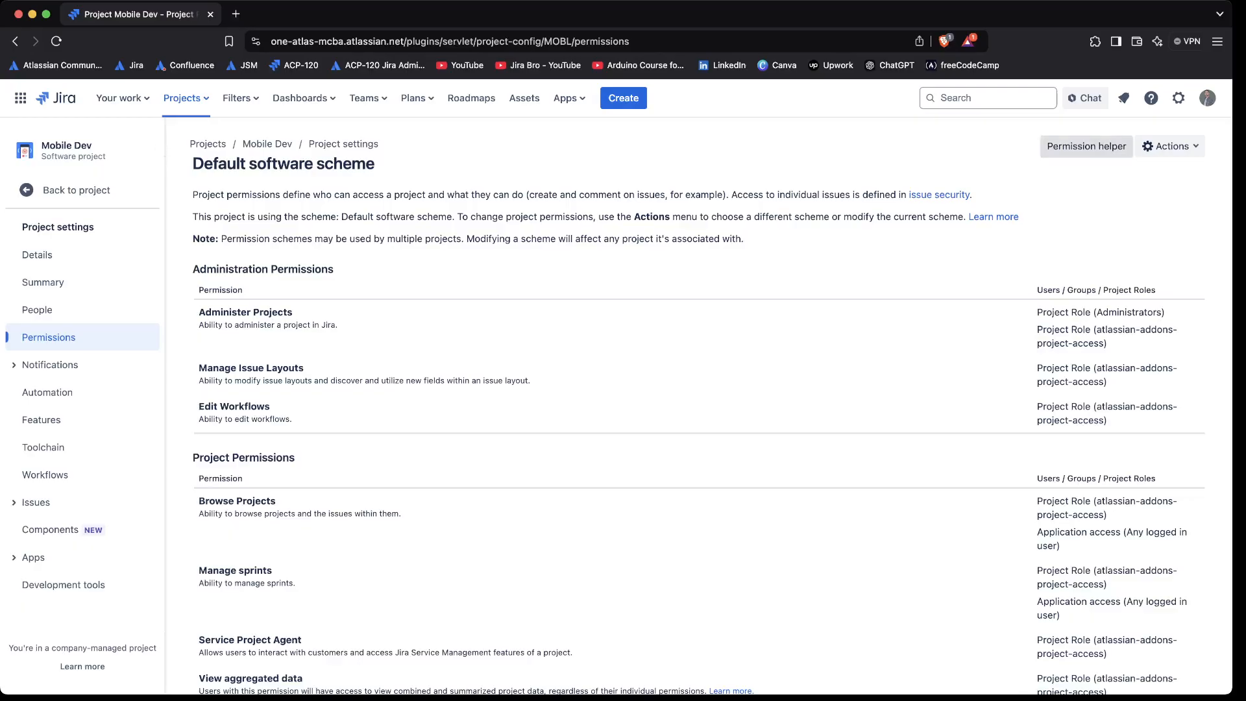
- Open the Permission helper and select the user whose permissions need checking
click(1086, 146)
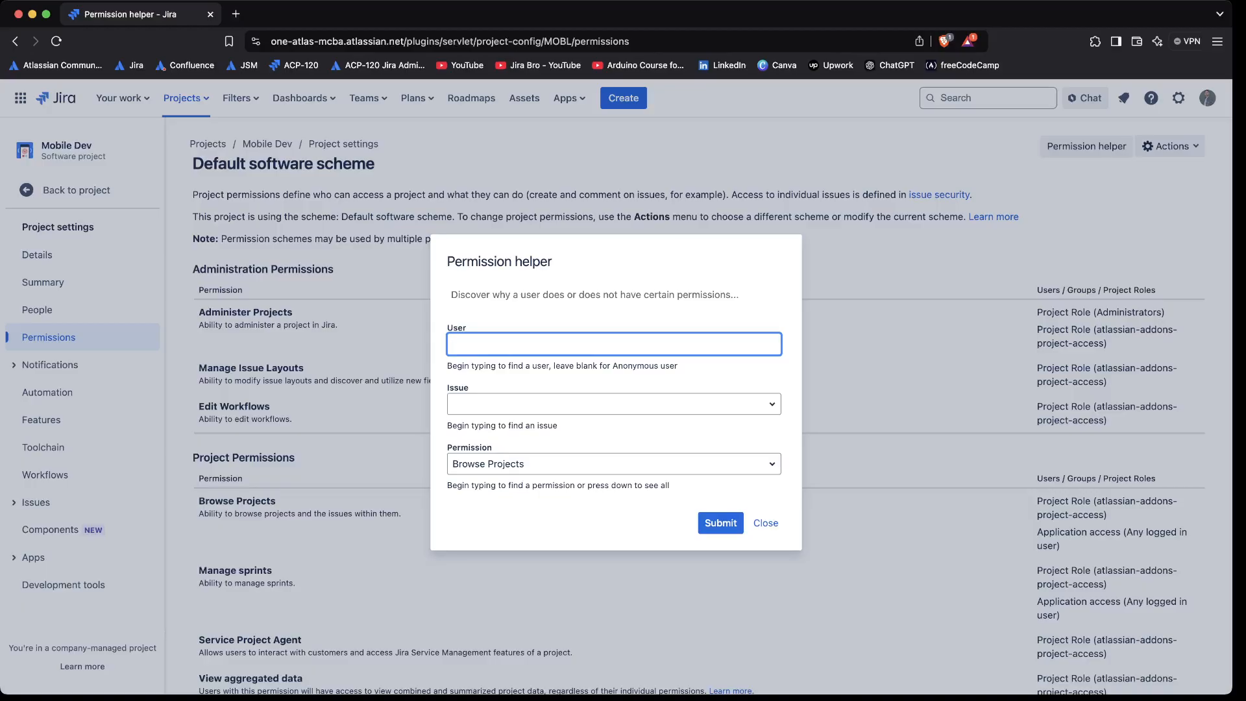
click(772, 464)
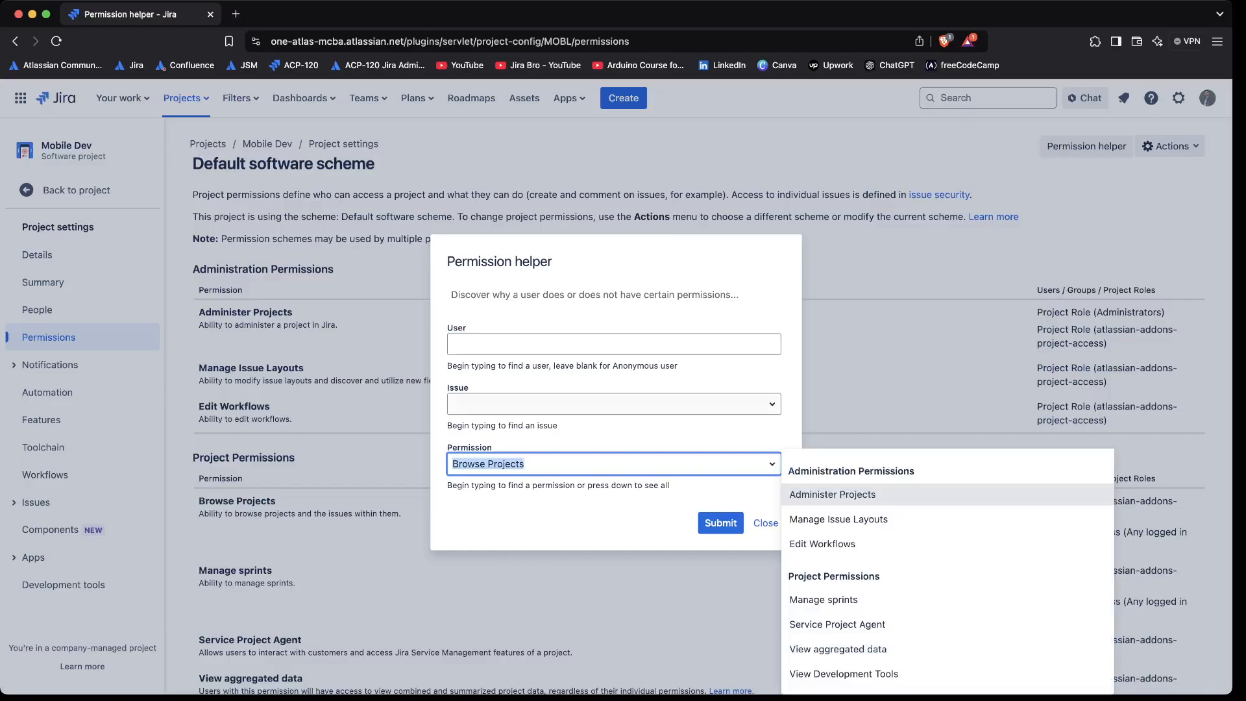
click(613, 344)
text(ala)
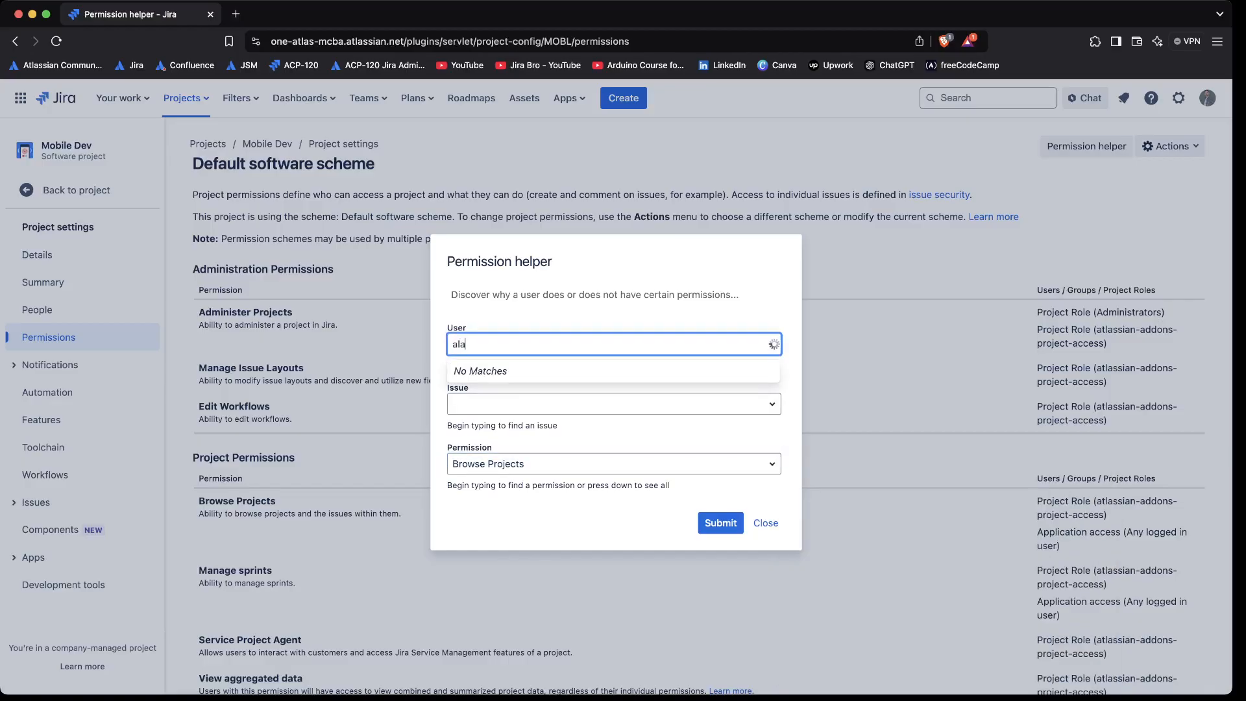
key(Return)
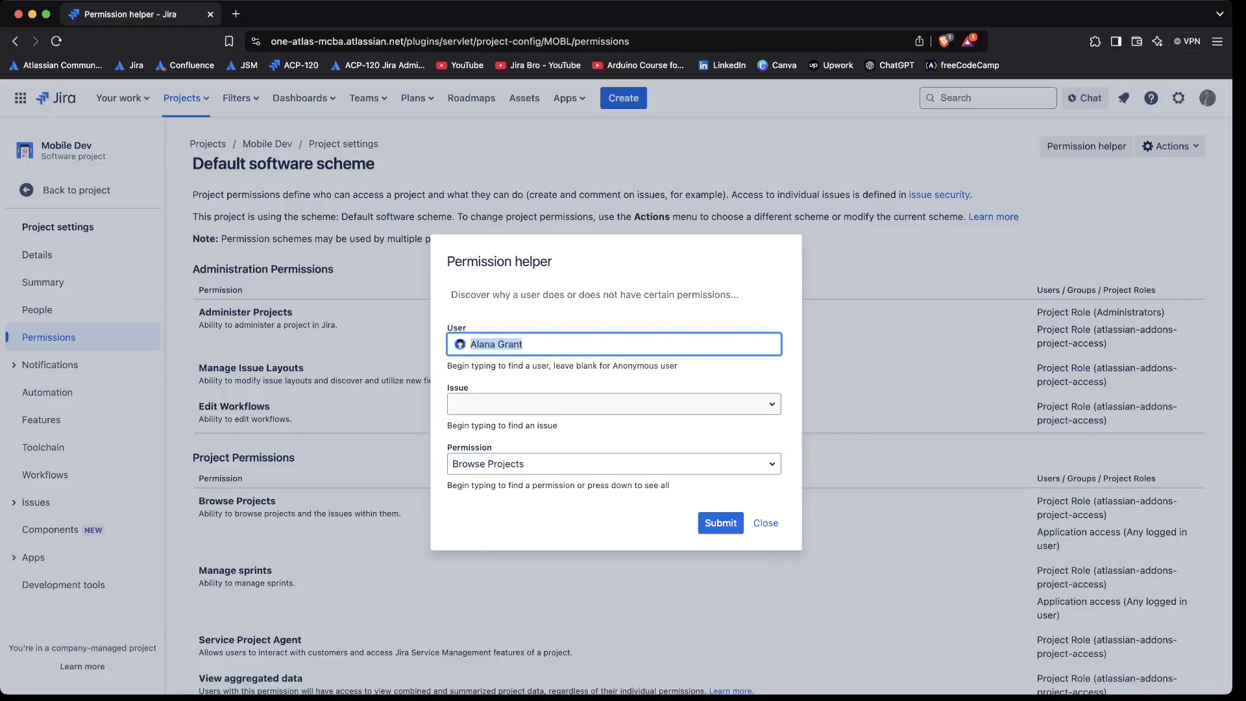
click(613, 378)
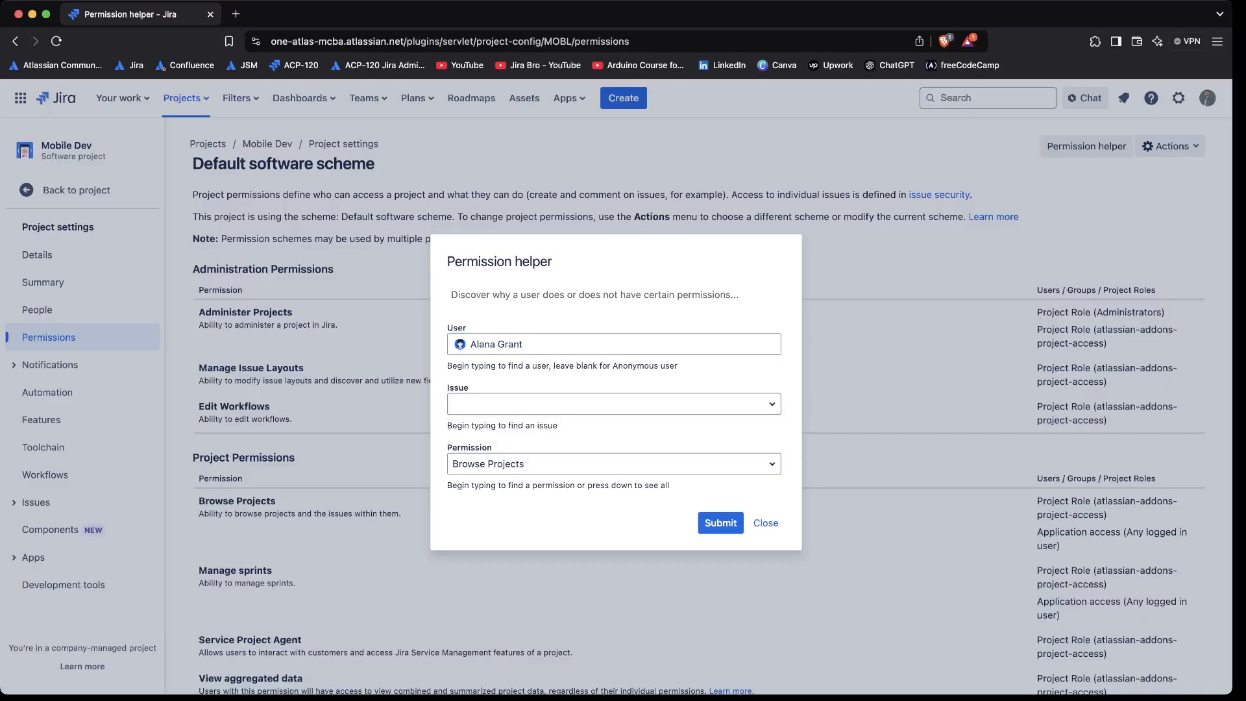
- Choose the issue MOBL-47 - Two-Factor Authentication for the permission check
click(613, 404)
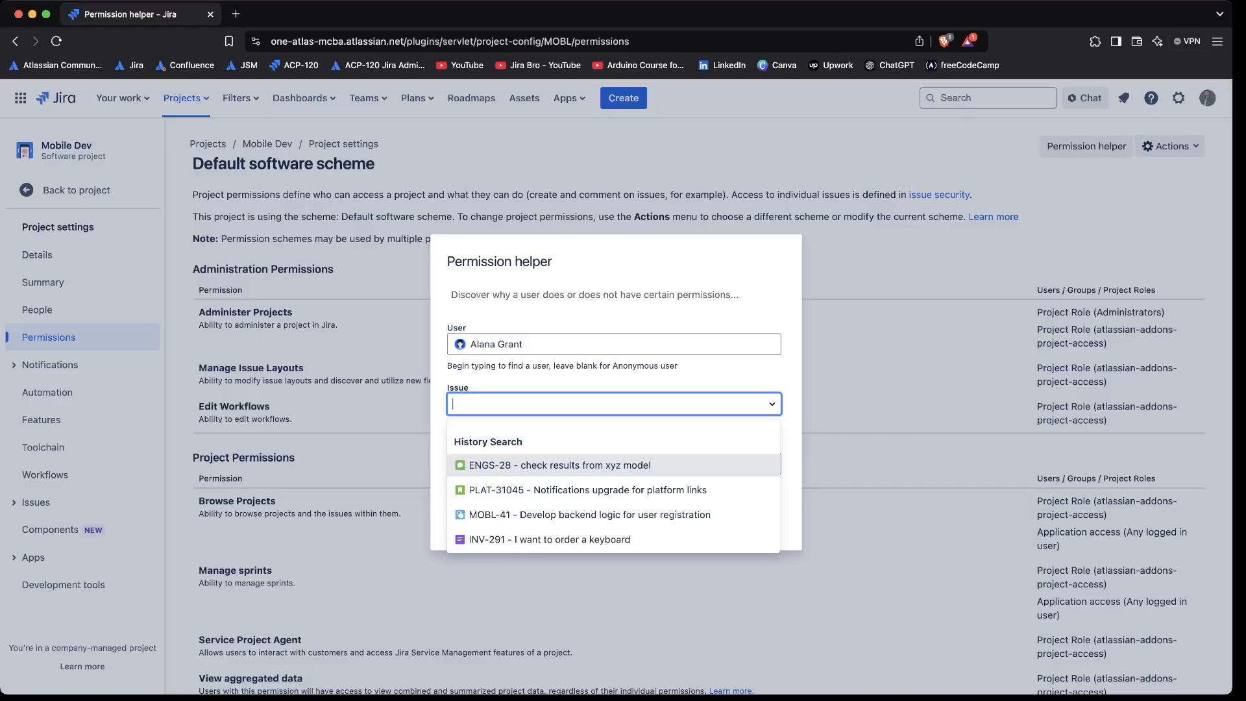
text(MOBL)
key(BackSpace)
key(BackSpace)
text(BL)
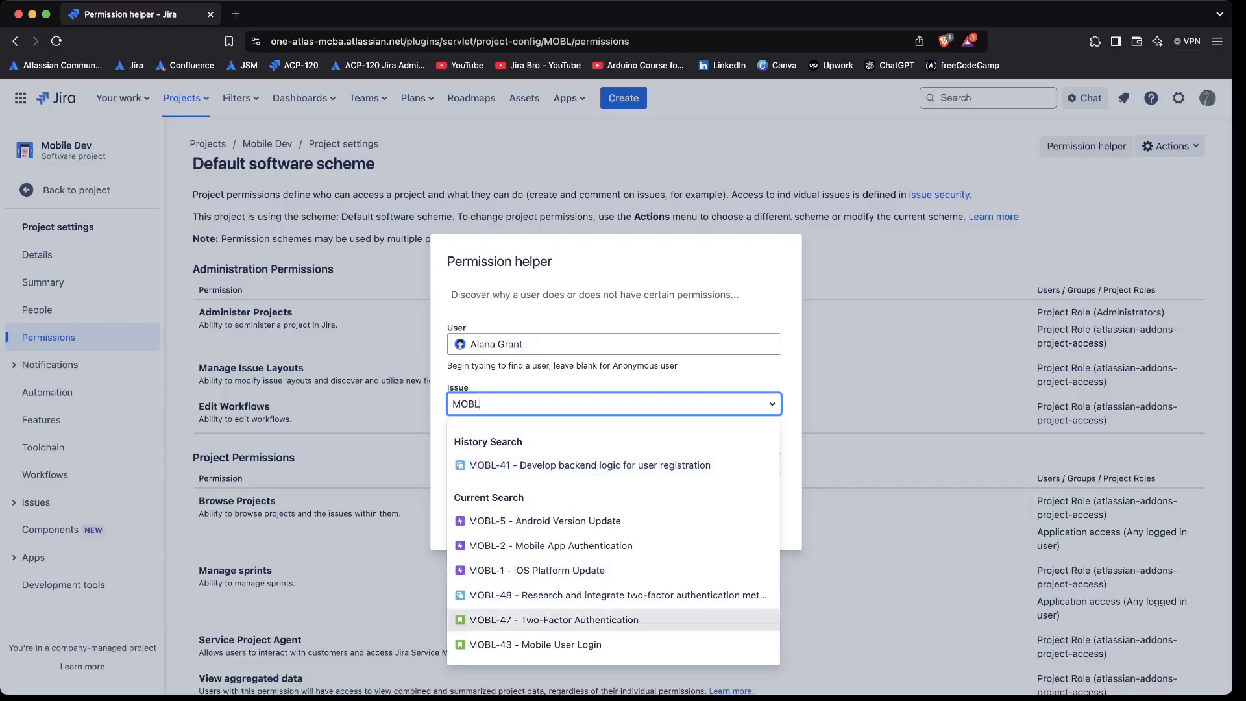
click(553, 620)
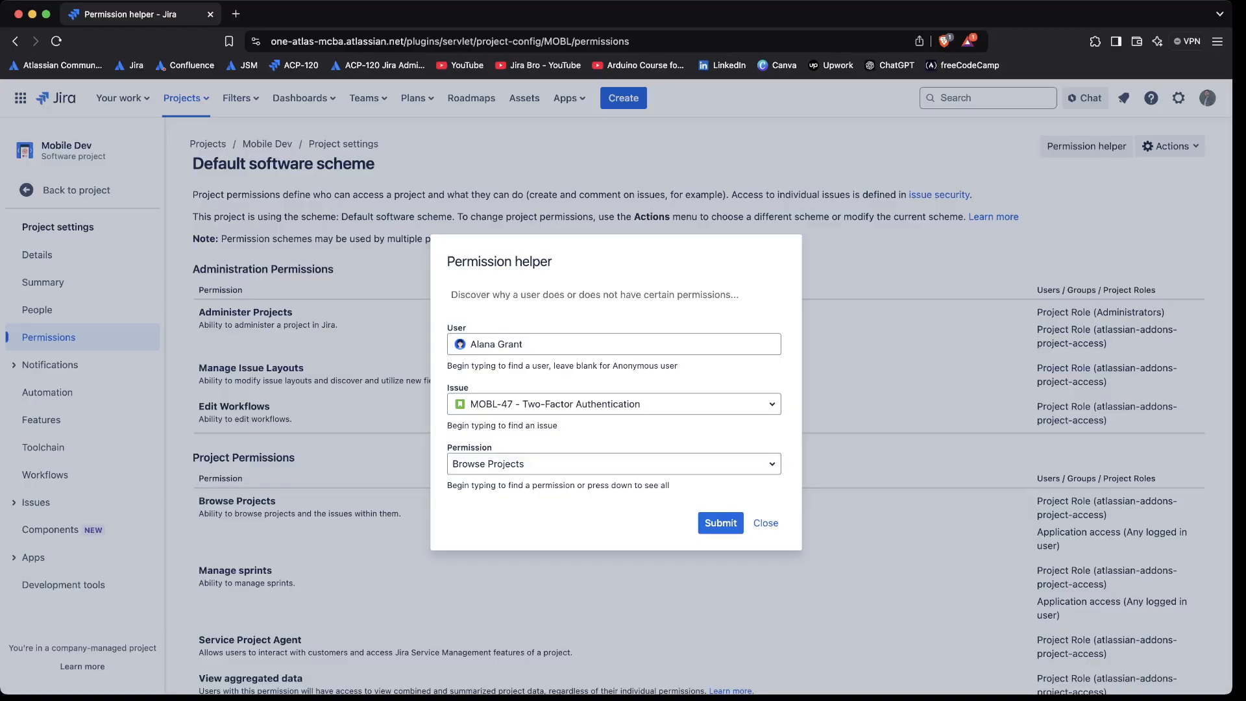
- Set the permission to Add Comments, run the check for MOBL-47 and review its status
click(610, 463)
key(Down)
key(Down)
key(Down)
key(Down)
key(Down)
key(Down)
key(Down)
key(Down)
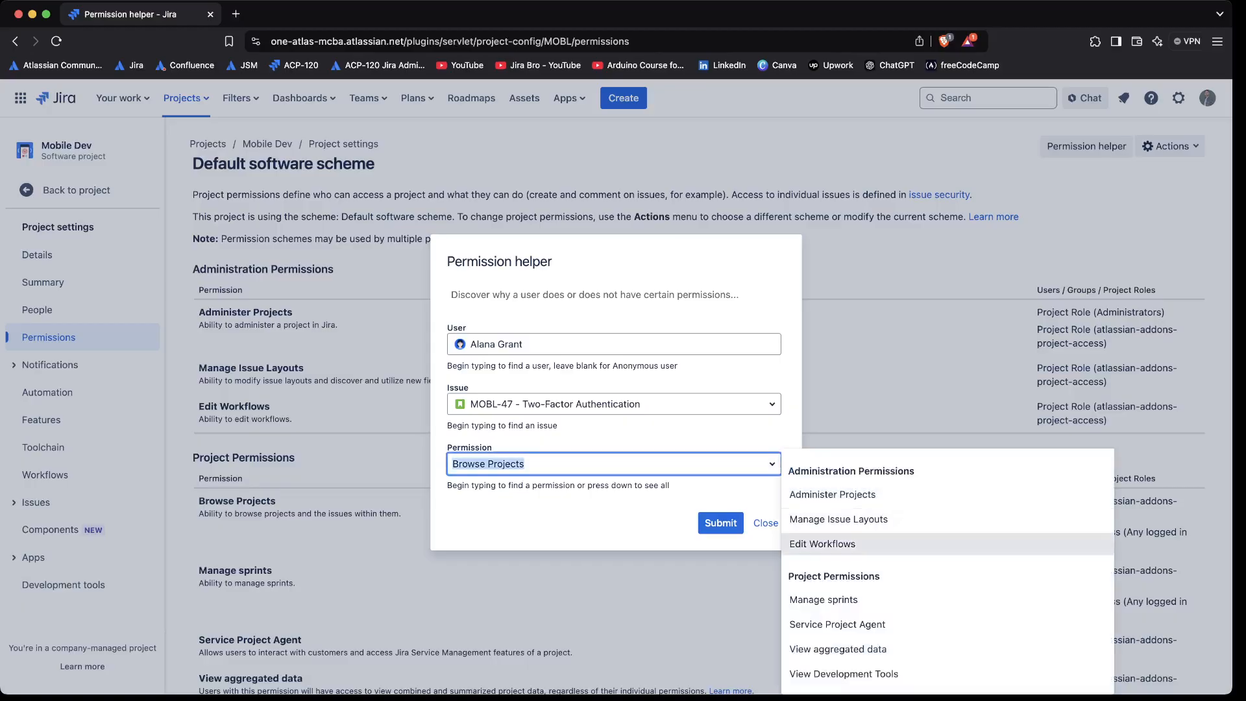
key(Down)
key(Down)
key(Down)
key(Down)
key(Up)
key(Up)
key(Up)
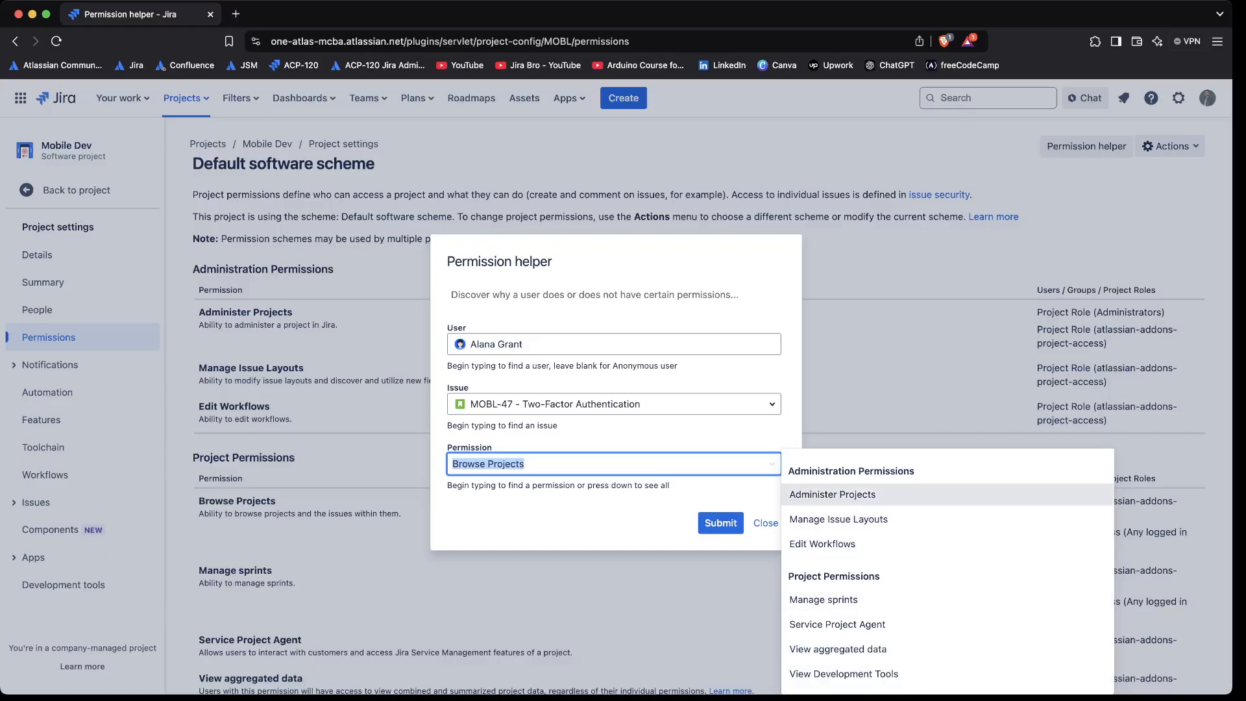
key(Escape)
text(Add)
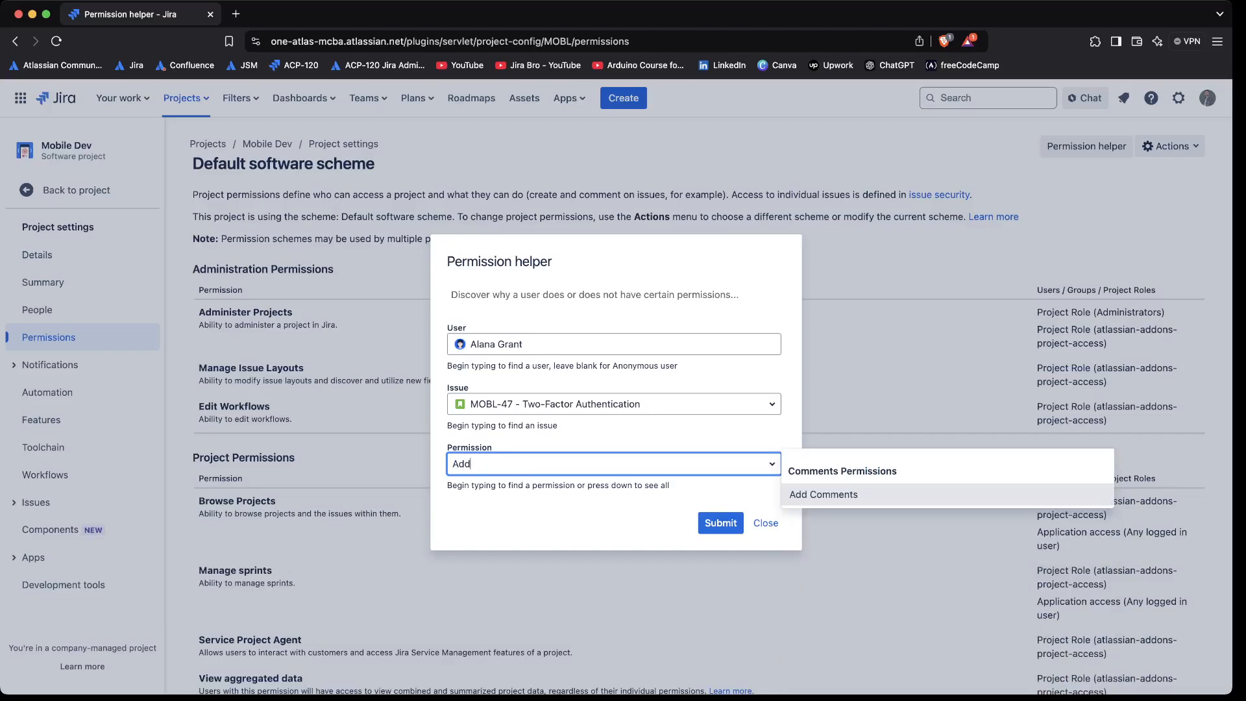
key(Return)
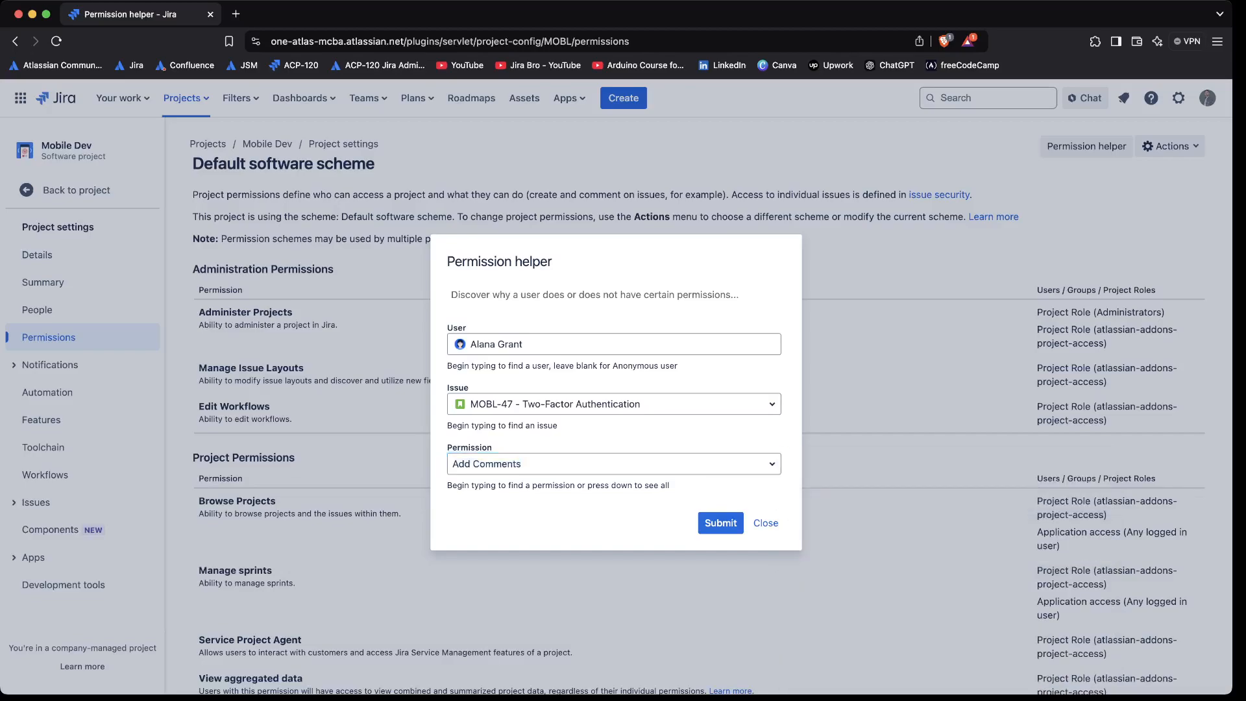
click(719, 522)
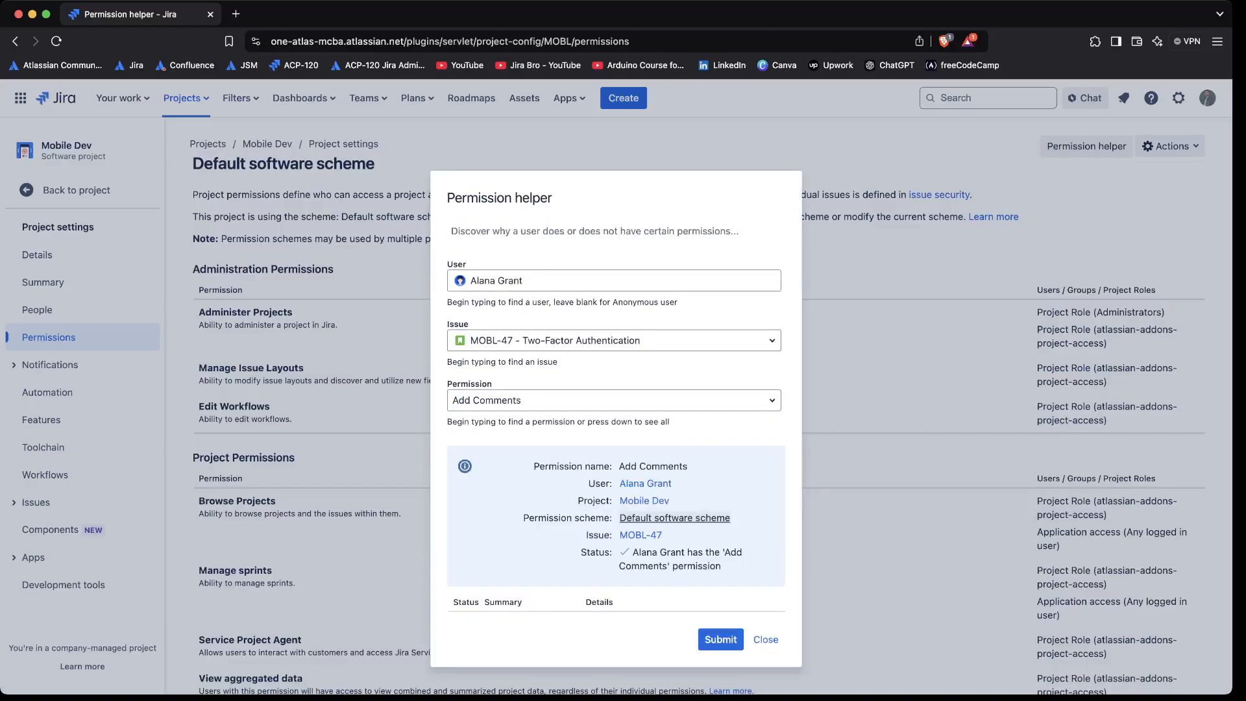
drag(629, 552, 721, 566)
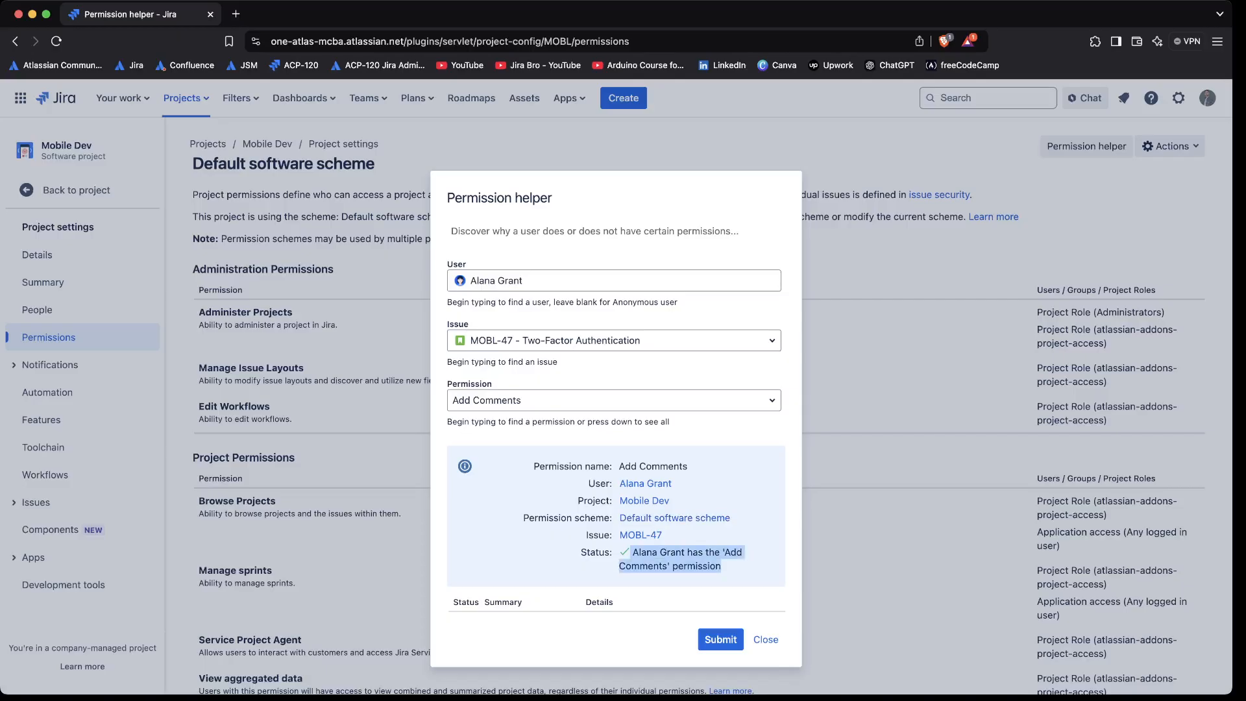
click(723, 567)
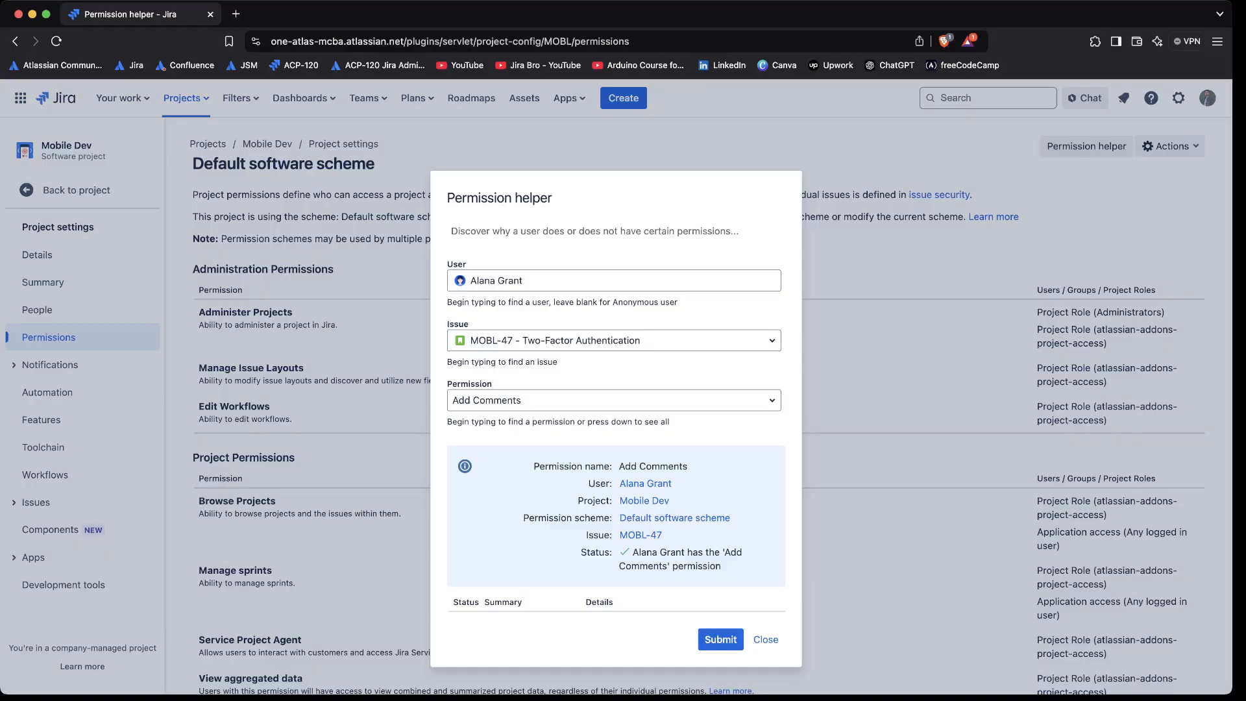
- Find an issue with SUP, choose ITO-8653, rerun the Add Comments check and review the result details
click(614, 340)
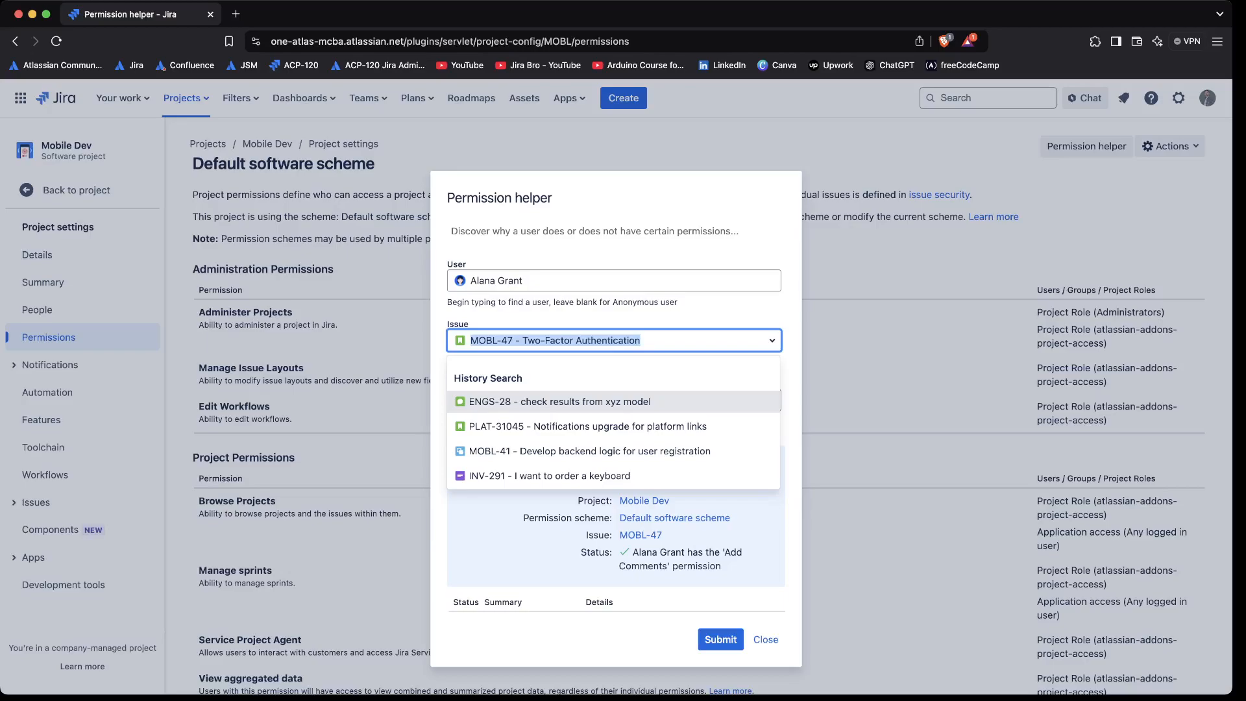
text(SUP)
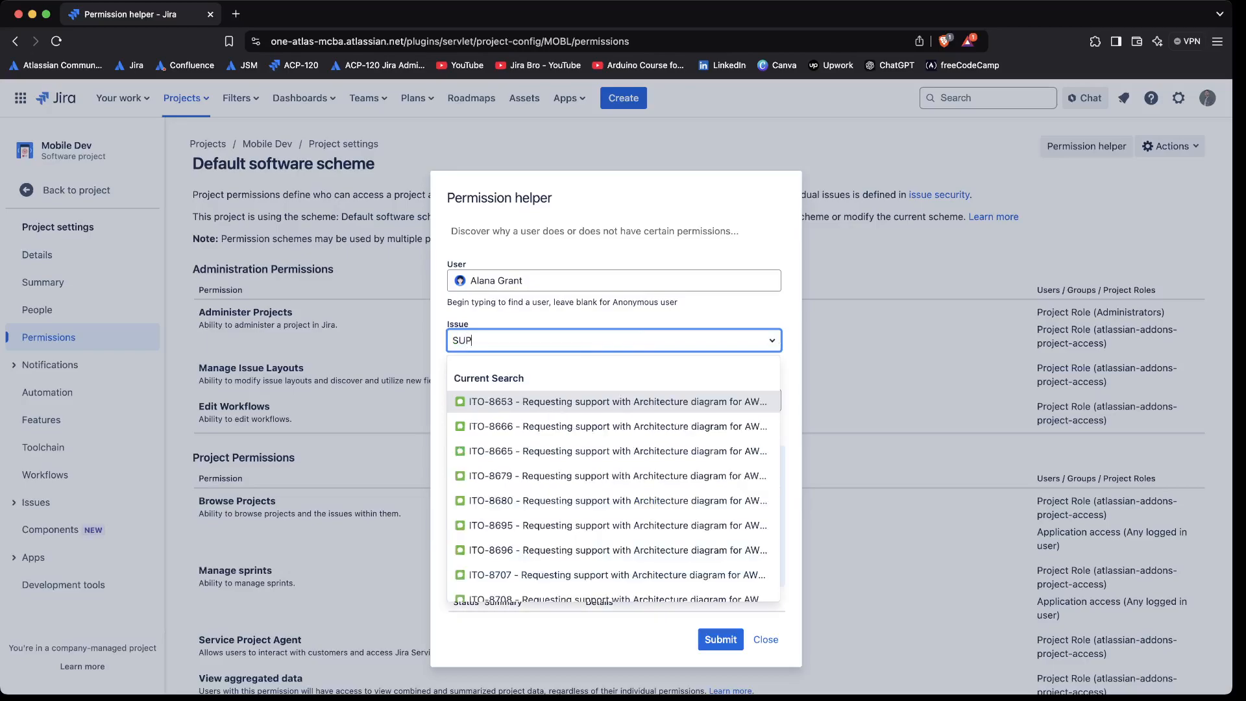
key(Return)
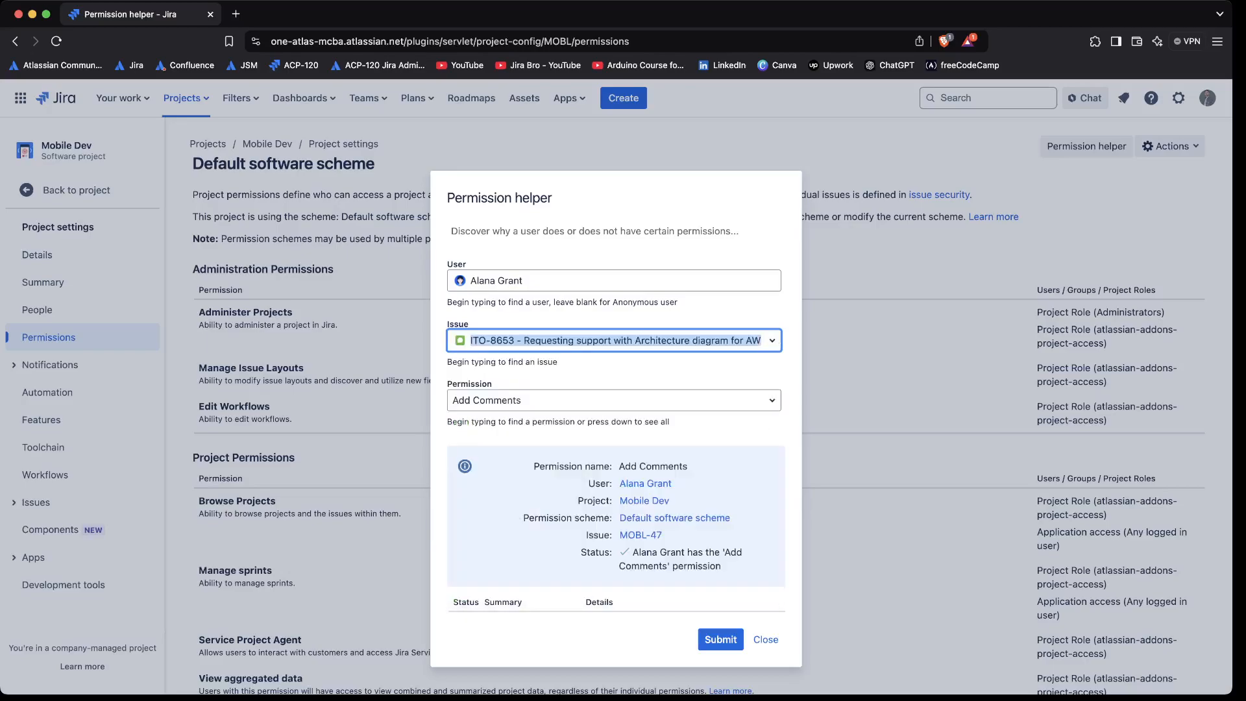
key(Return)
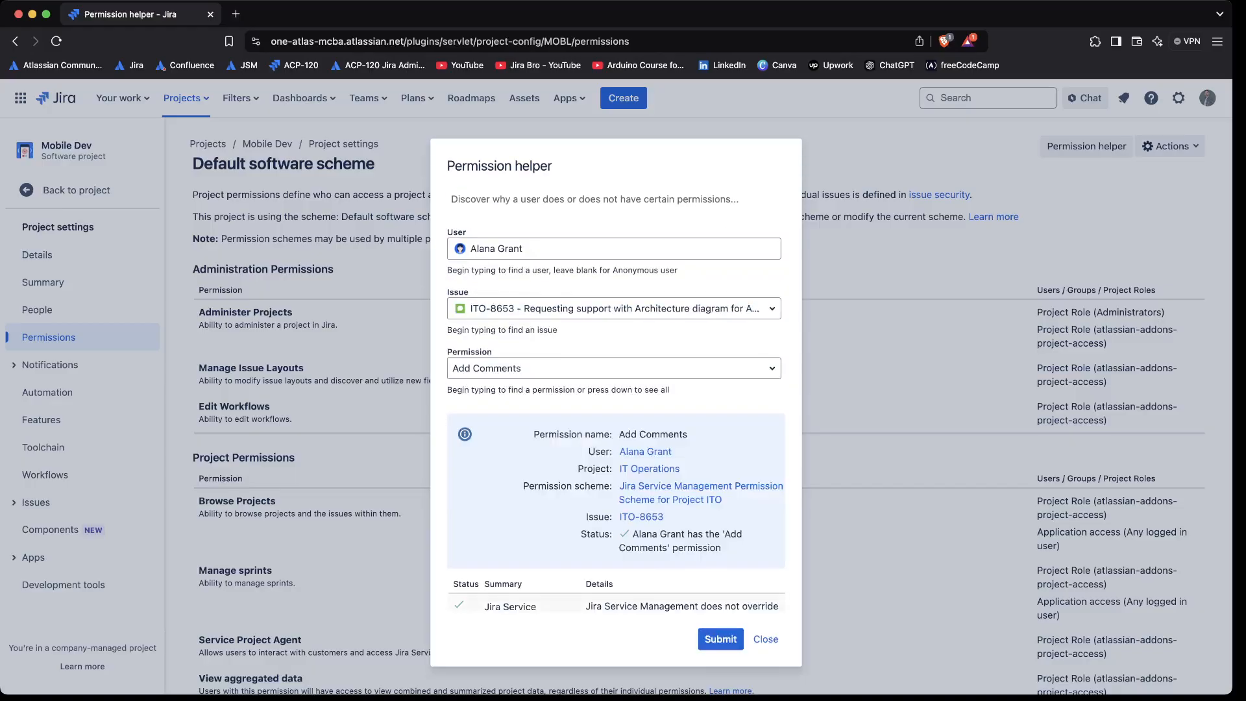
drag(587, 605, 776, 613)
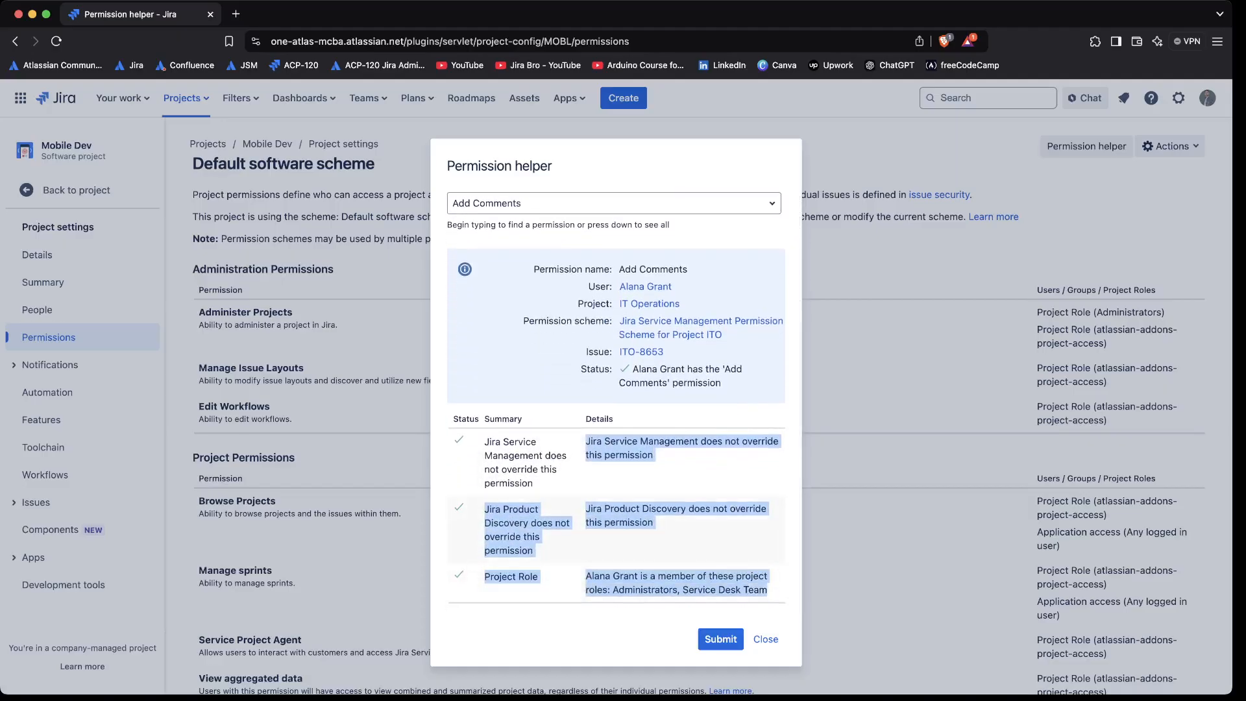
click(681, 538)
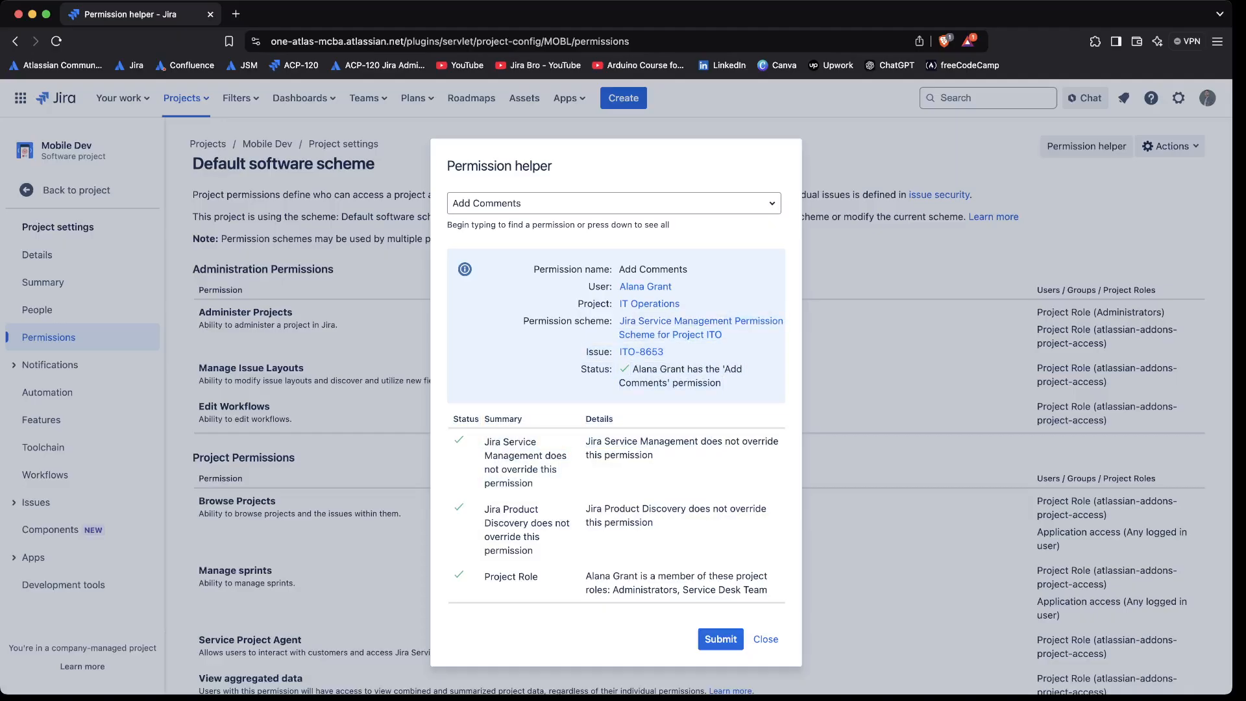
- Change the permission to Browse Projects and rerun the check for ITO-8653
click(610, 203)
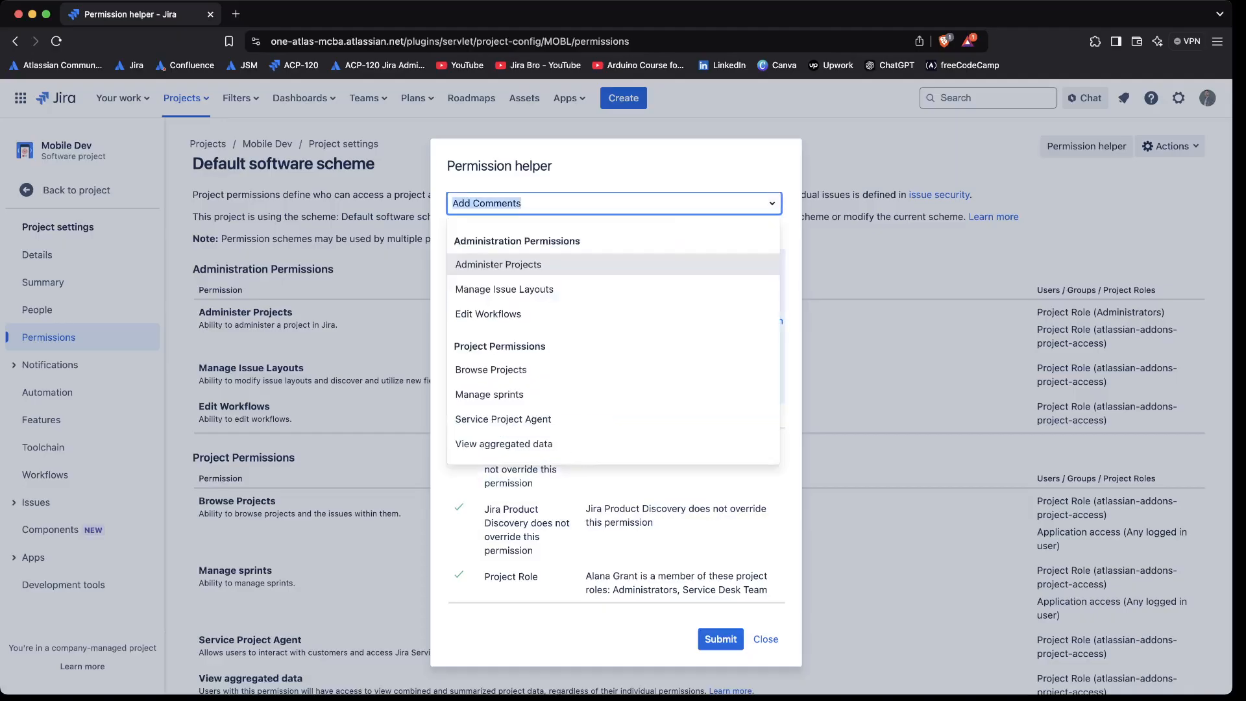
key(Down)
key(Down)
key(Down)
key(Return)
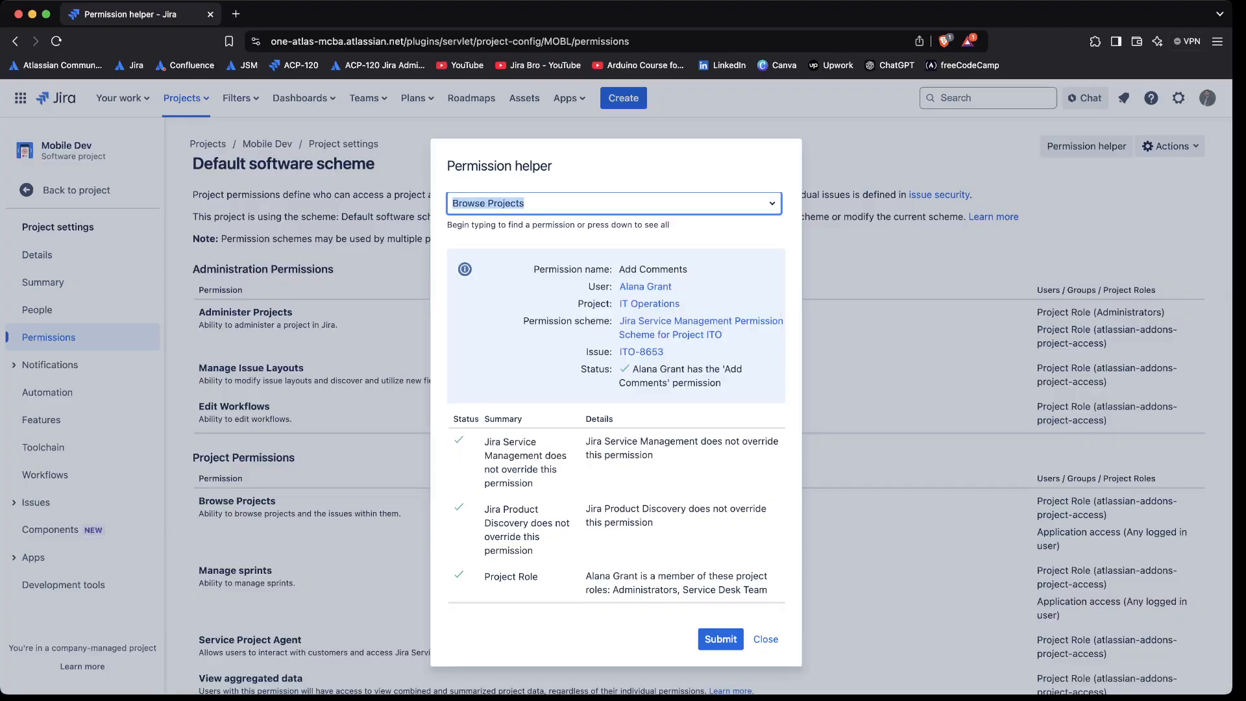
click(721, 639)
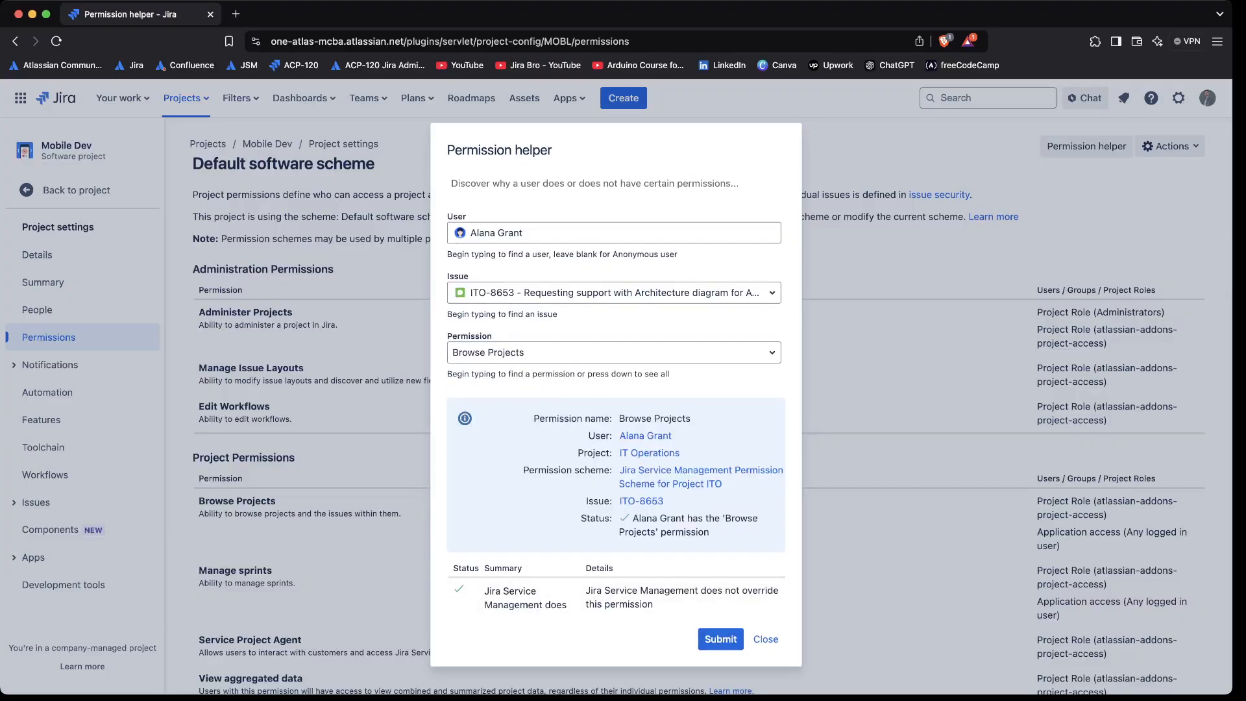
- Switch the issue to MOBL-41 - Develop backend logic for user registration and rerun the Browse Projects check
click(610, 293)
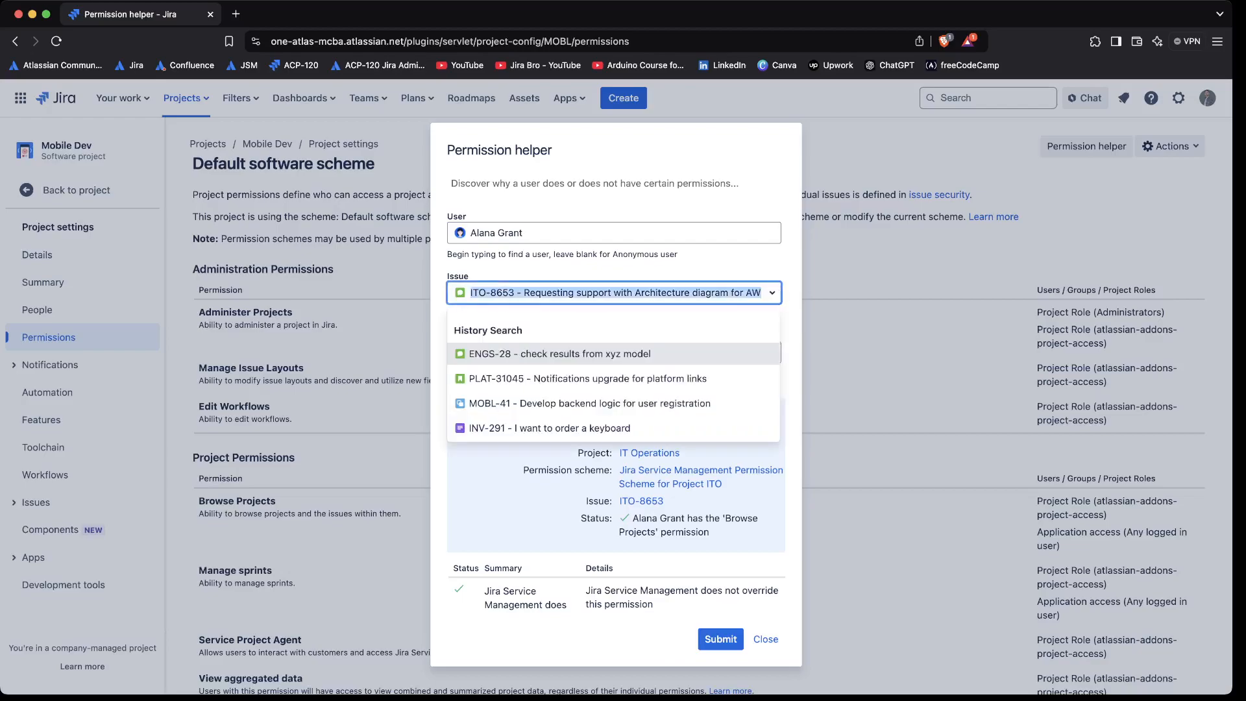
click(589, 402)
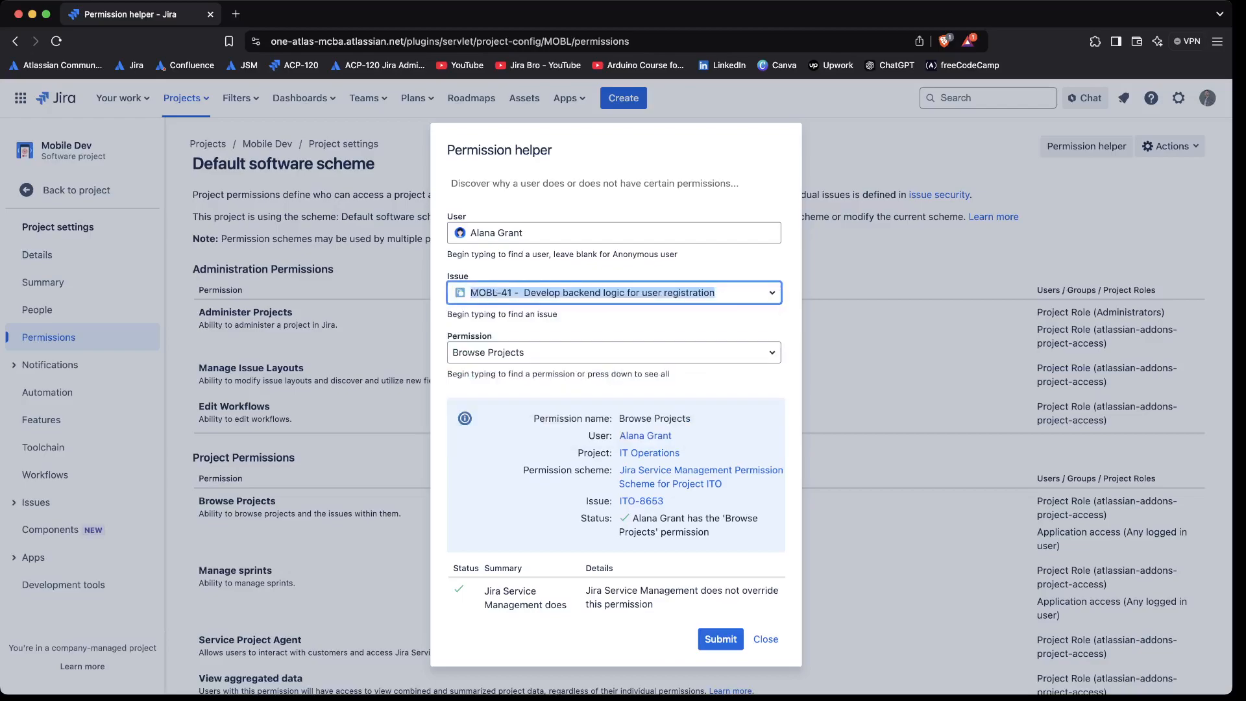
key(Return)
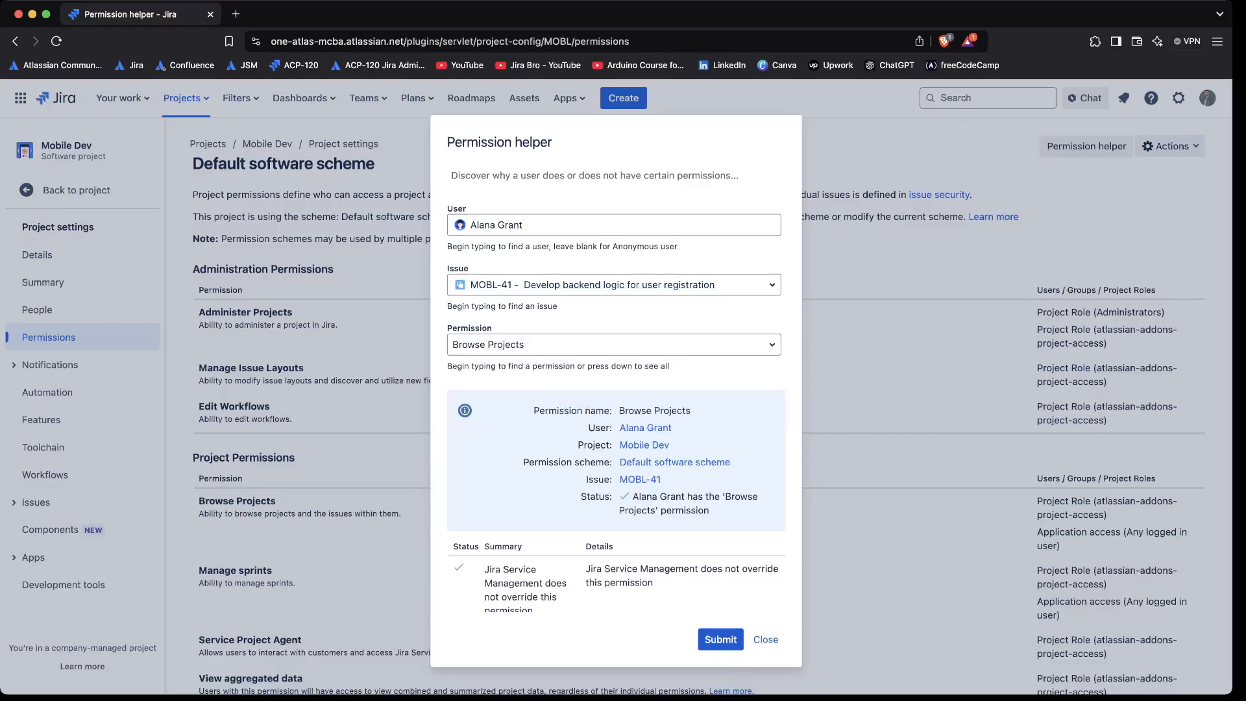
- Switch the user to the administrator account found with ADM and rerun the Browse Projects check for MOBL-41
click(569, 226)
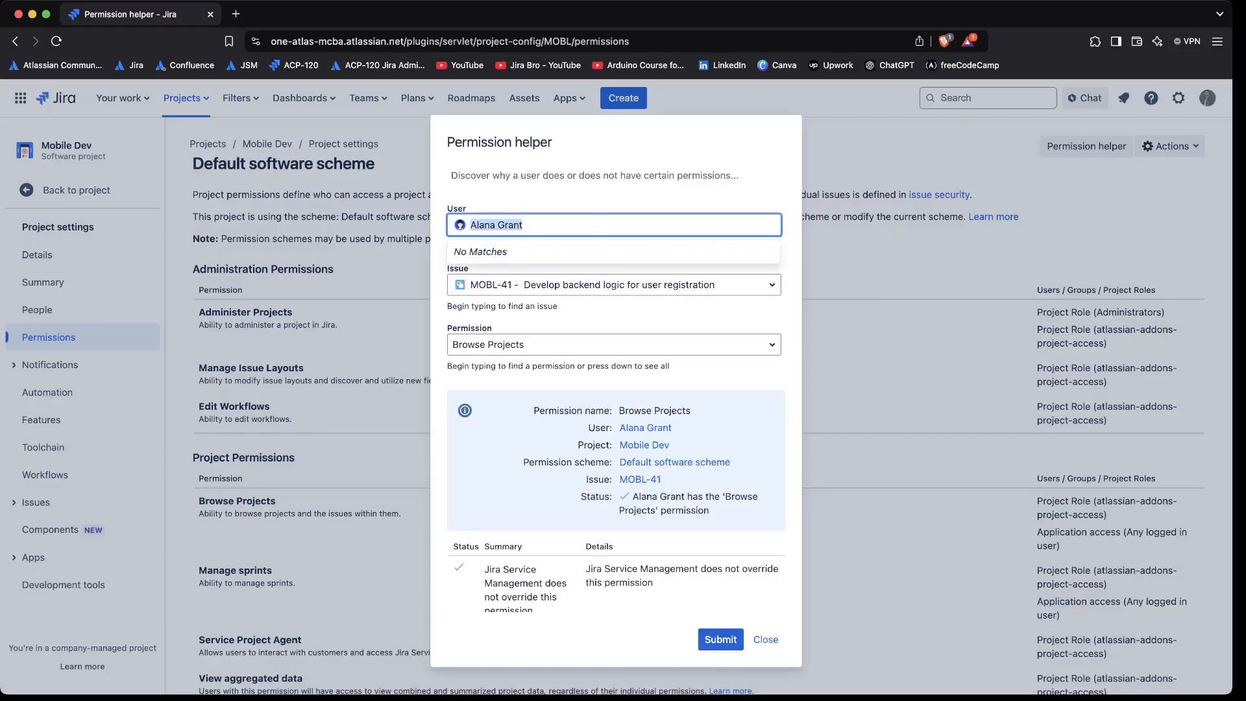
text(ADM)
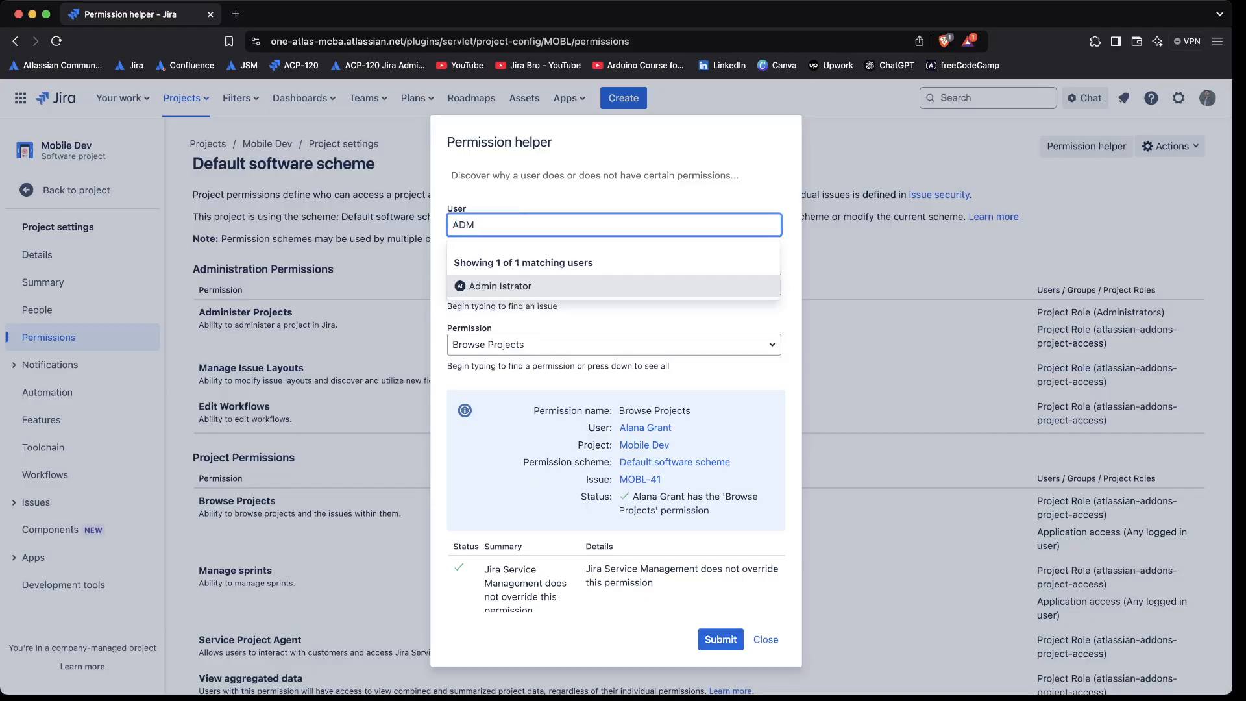
key(Return)
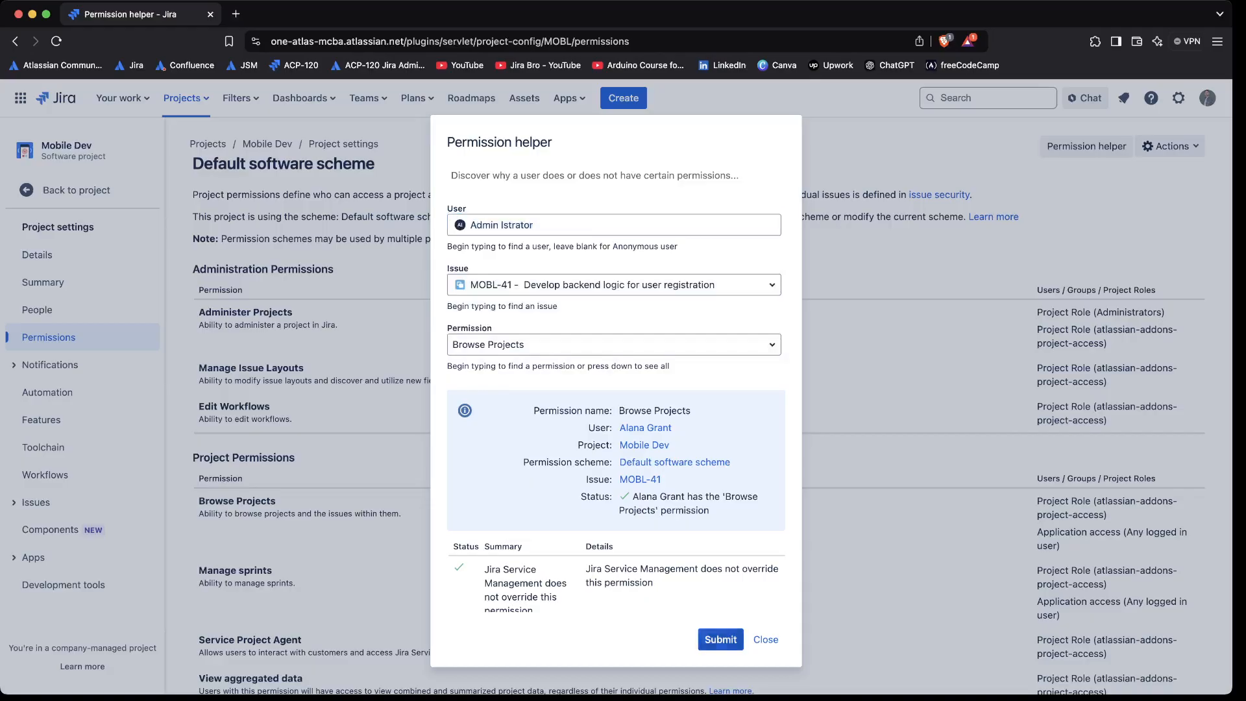
click(721, 639)
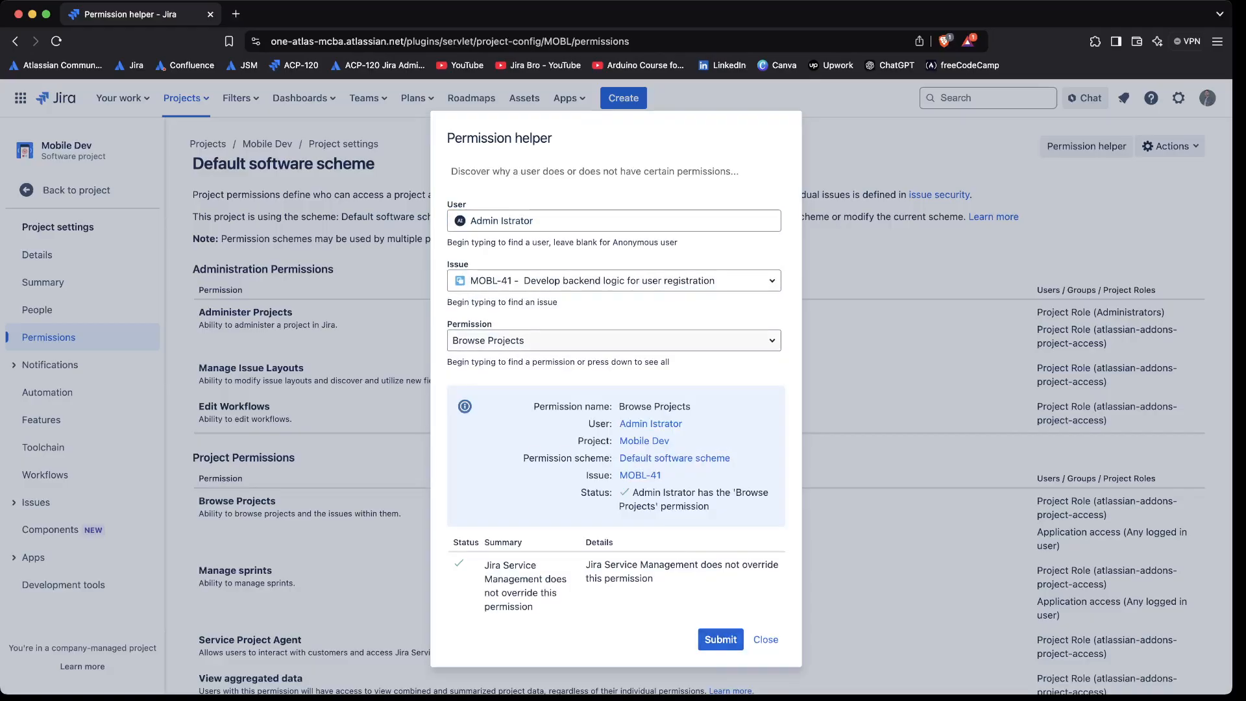
- Change the permission to Edit Workflows, rerun the check for MOBL-41 and review its status
click(613, 340)
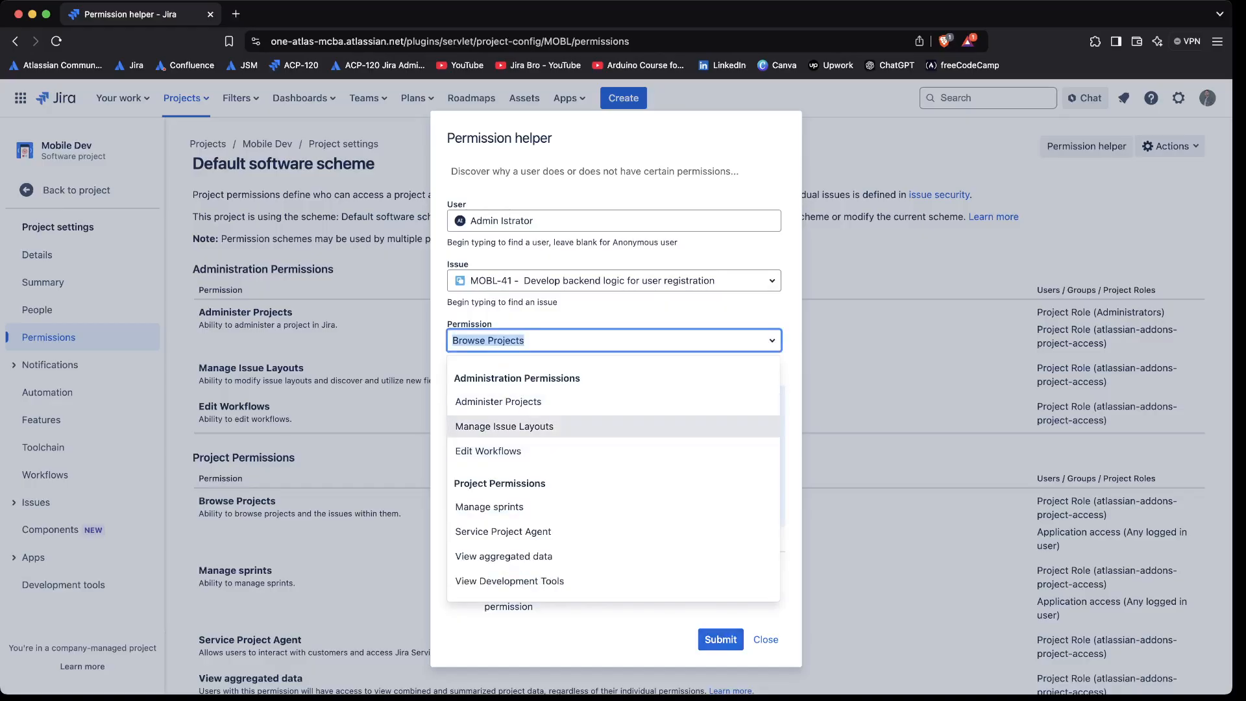
click(487, 451)
click(720, 639)
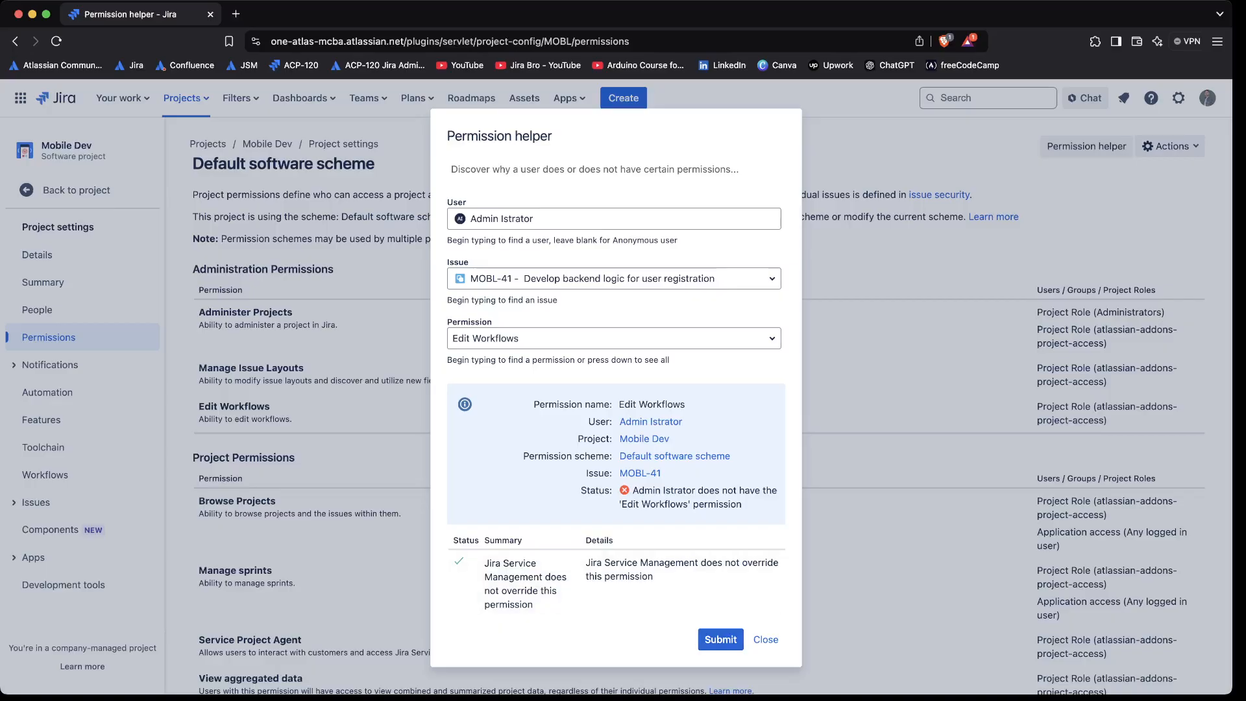
drag(632, 490, 742, 505)
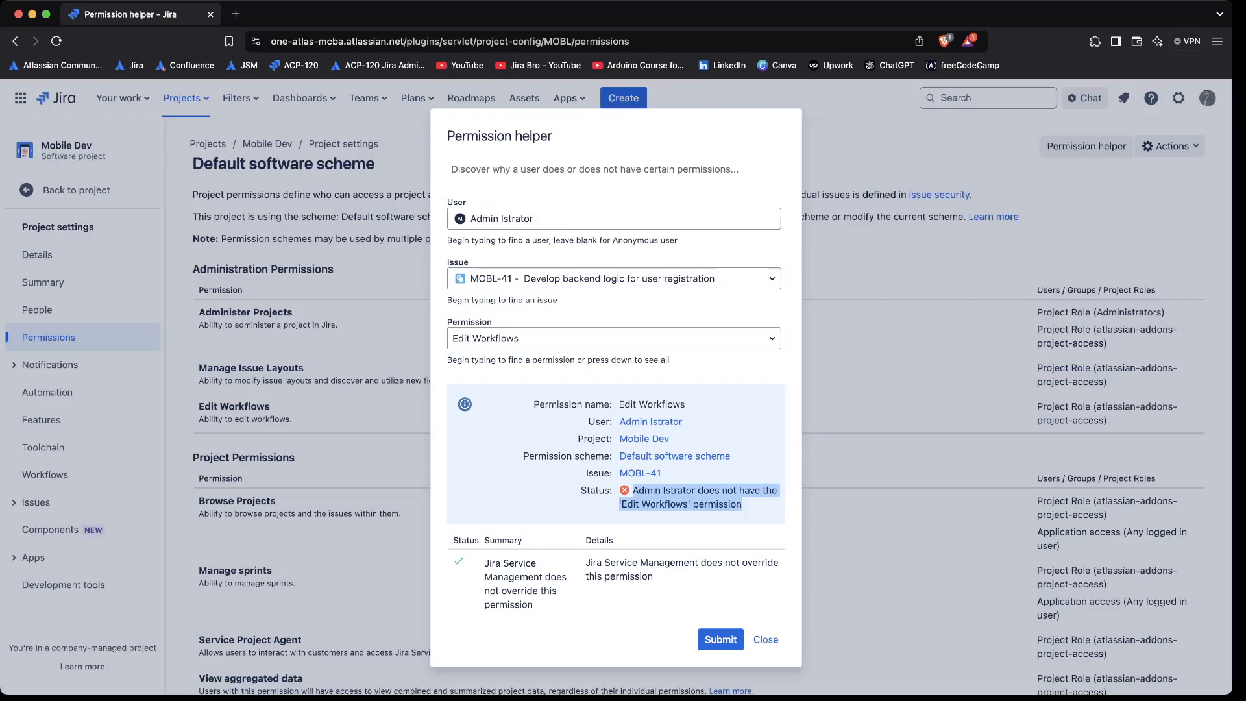
- Show the failed conditions of the Edit Workflows check and examine the Project Role details
drag(663, 562, 668, 652)
click(675, 564)
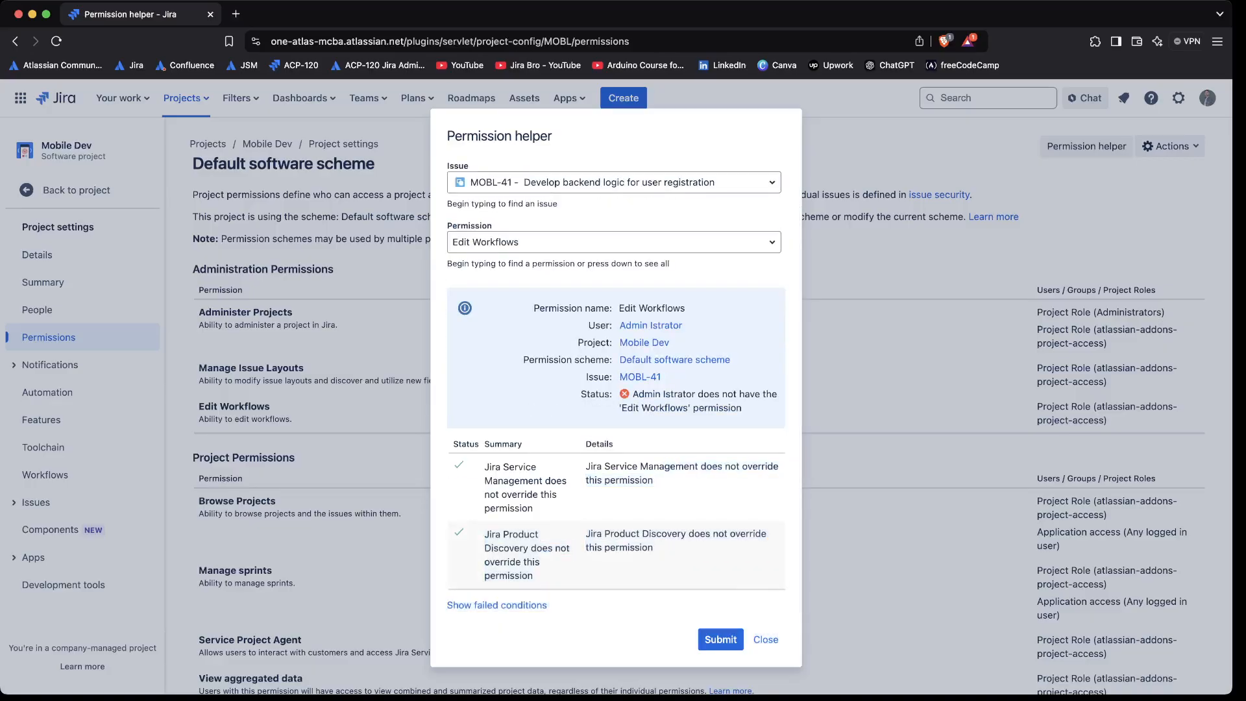
scroll(616, 390, up, 3)
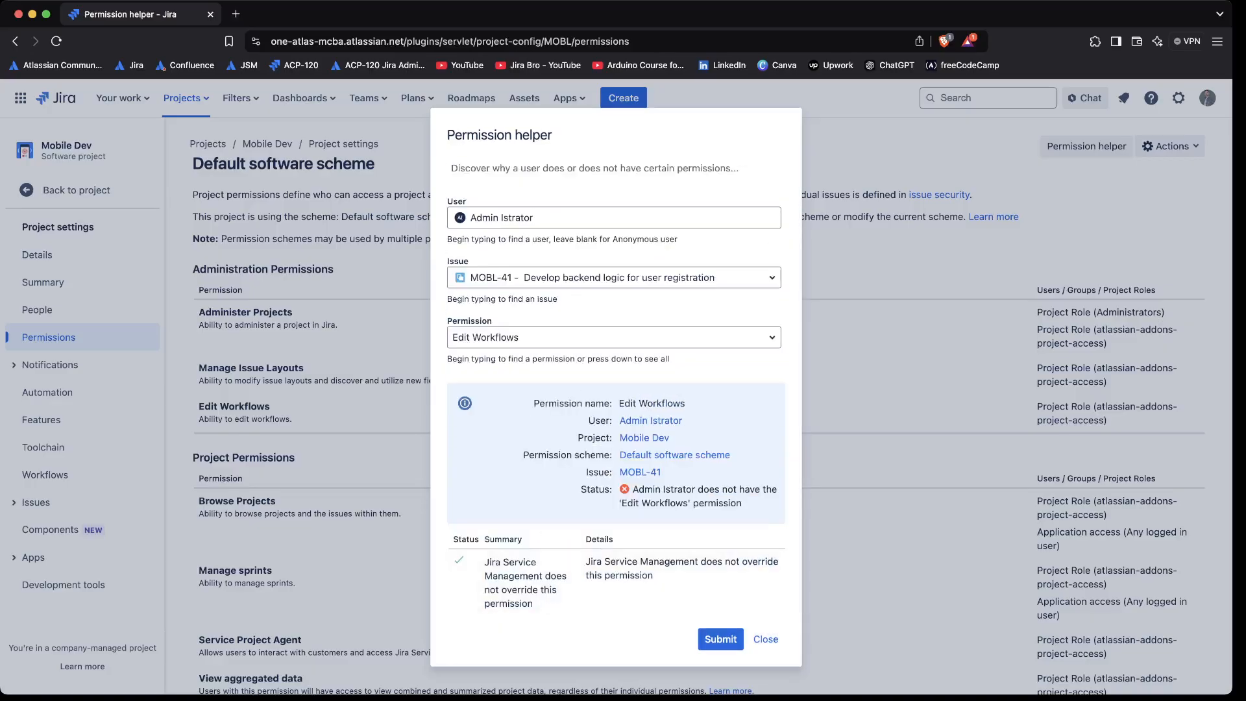
drag(648, 562, 662, 654)
click(547, 509)
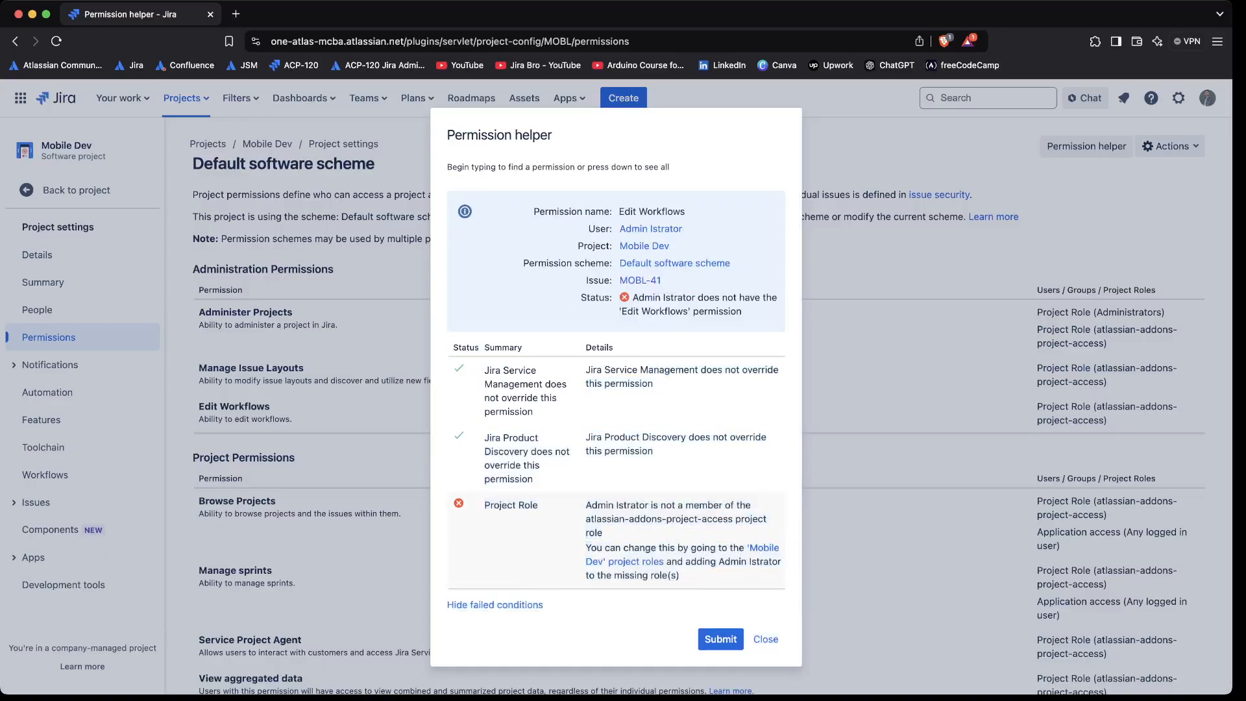
drag(485, 505, 538, 505)
drag(484, 505, 673, 519)
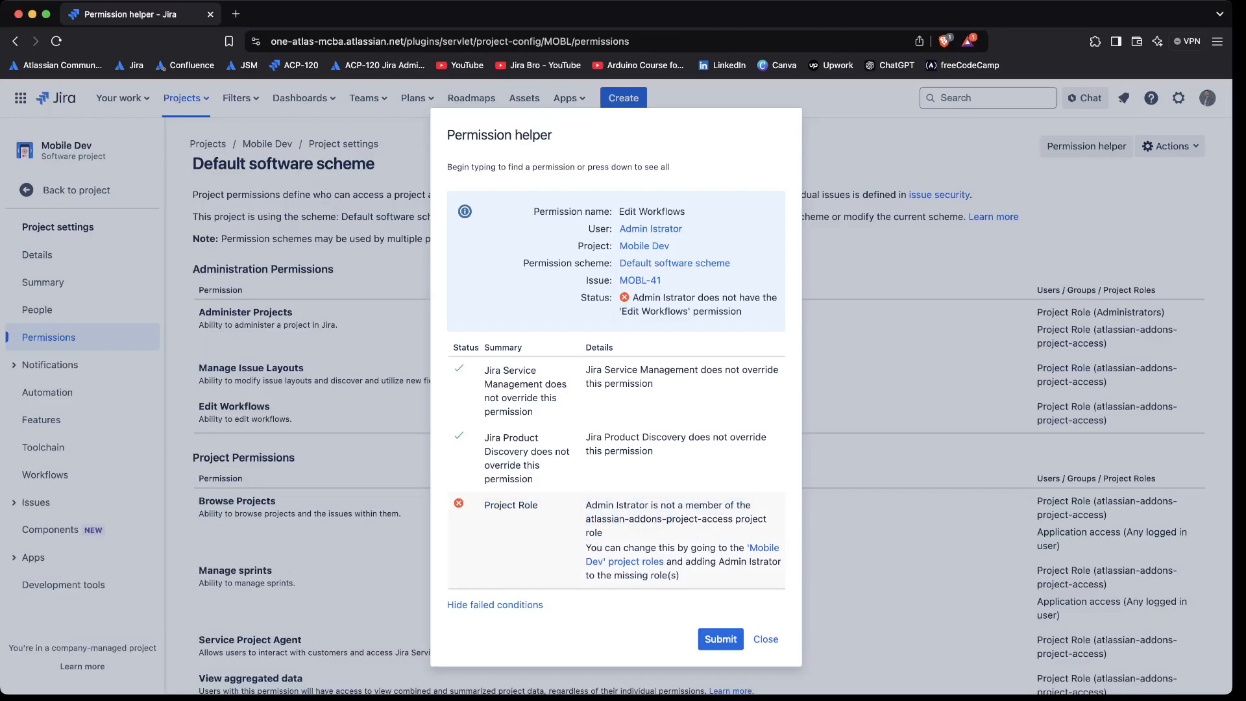